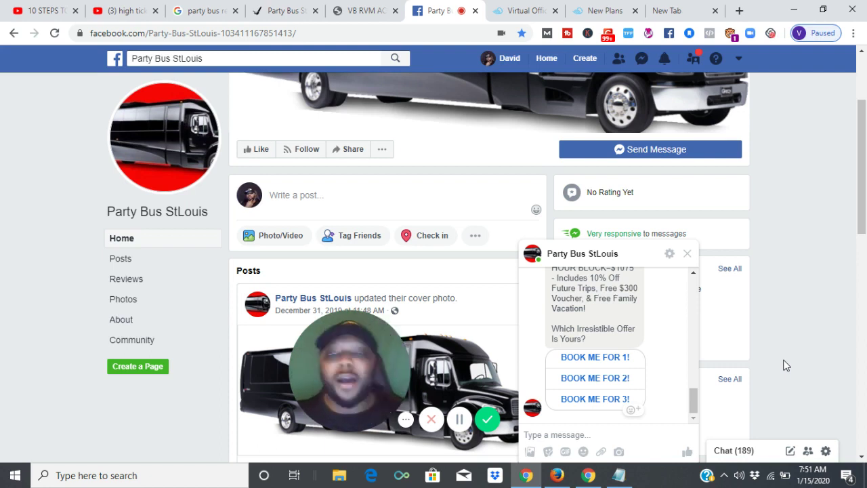
Switch to the 'VB RVM' tab showing the goringlessrvm.com Campaign Statistics dashboard
{"action": "left_click", "coordinate": [369, 11]}
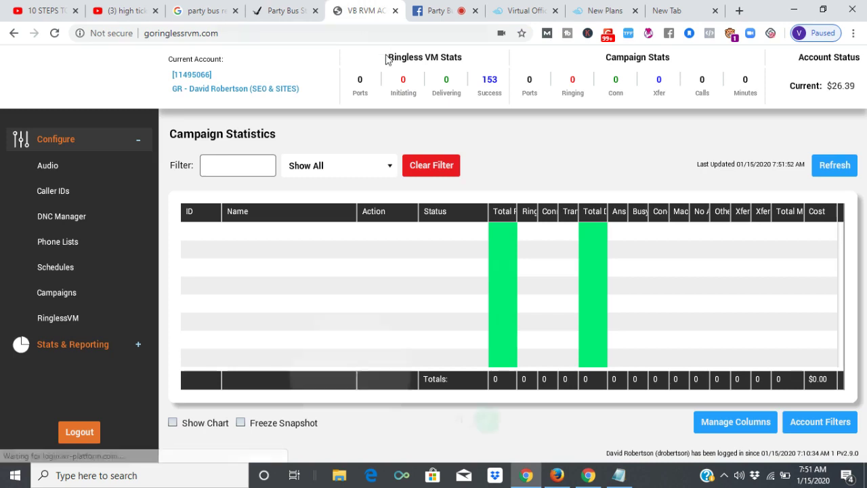
{"action": "left_click", "coordinate": [133, 478]}
{"action": "type", "text": "10001"}
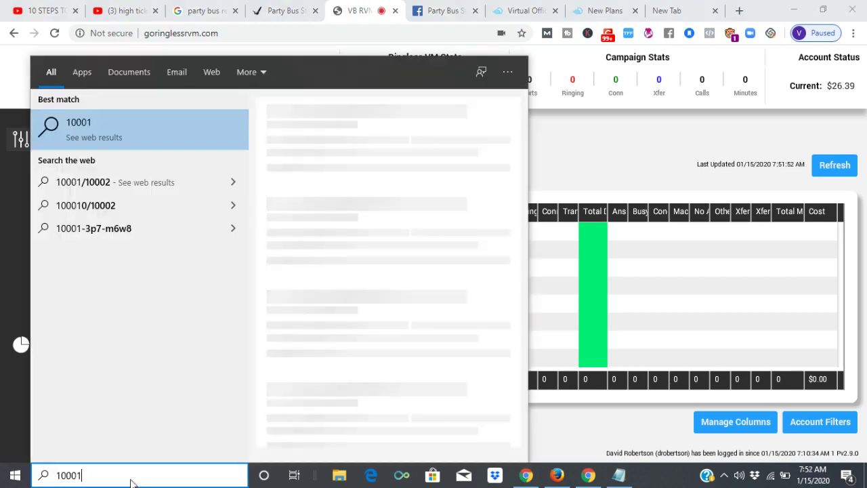
{"action": "left_click", "coordinate": [155, 149]}
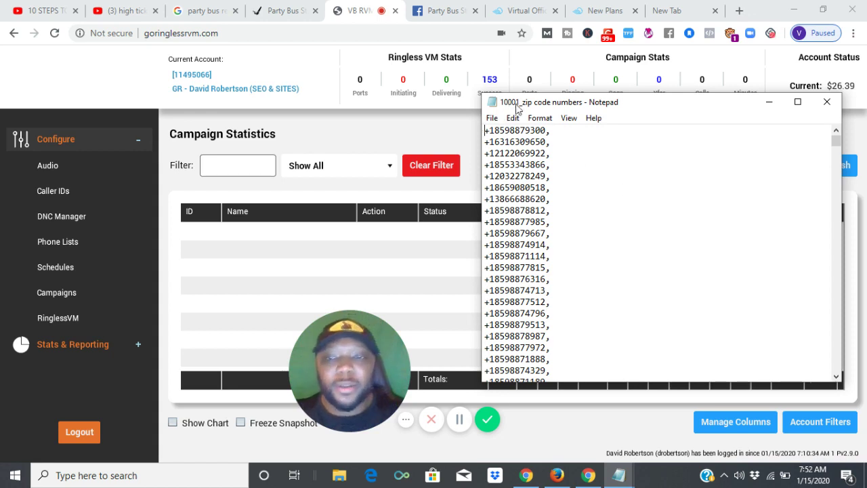
{"action": "left_click", "coordinate": [99, 84]}
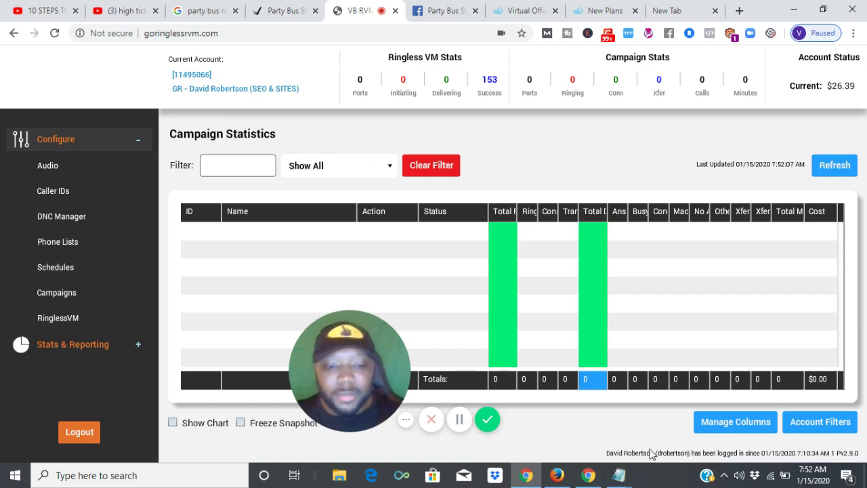
{"action": "mouse_move", "coordinate": [633, 477]}
{"action": "mouse_move", "coordinate": [677, 434]}
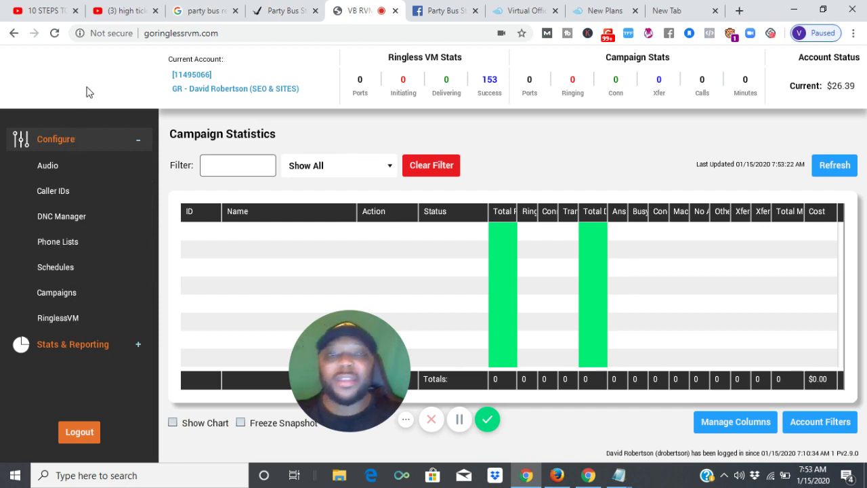
Load callfire.com in the empty new tab
{"action": "left_click", "coordinate": [663, 10]}
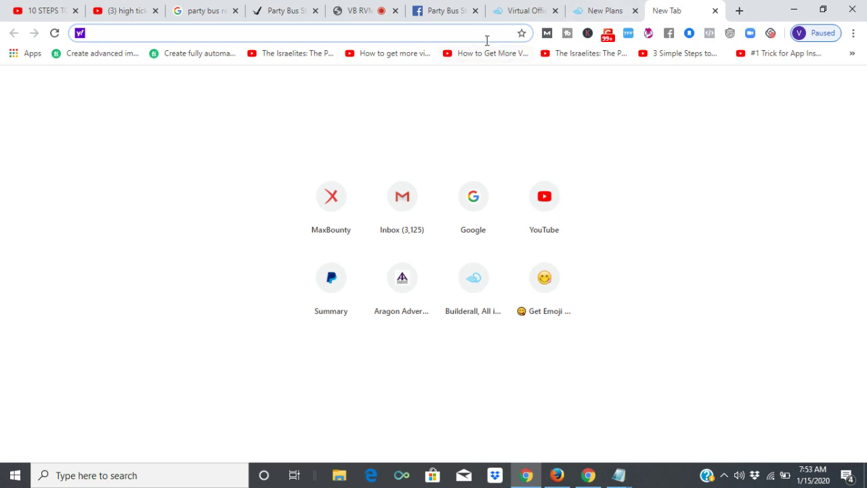
{"action": "type", "text": "callfire.com"}
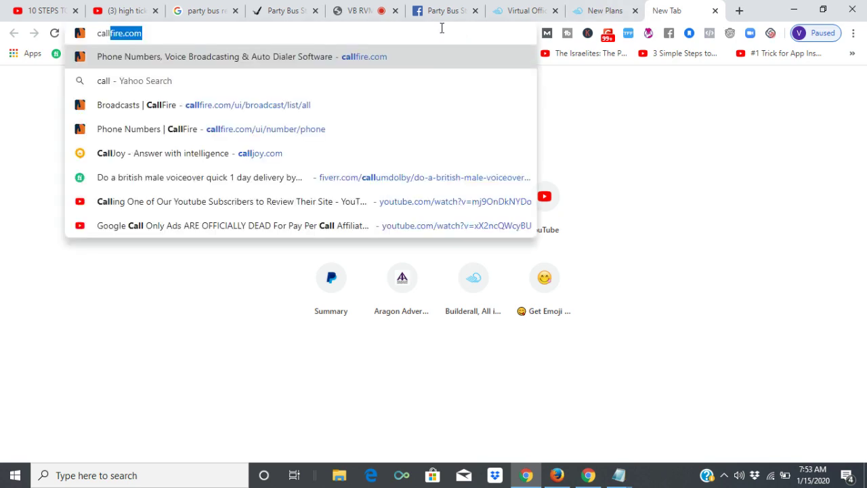
{"action": "key", "text": "Return"}
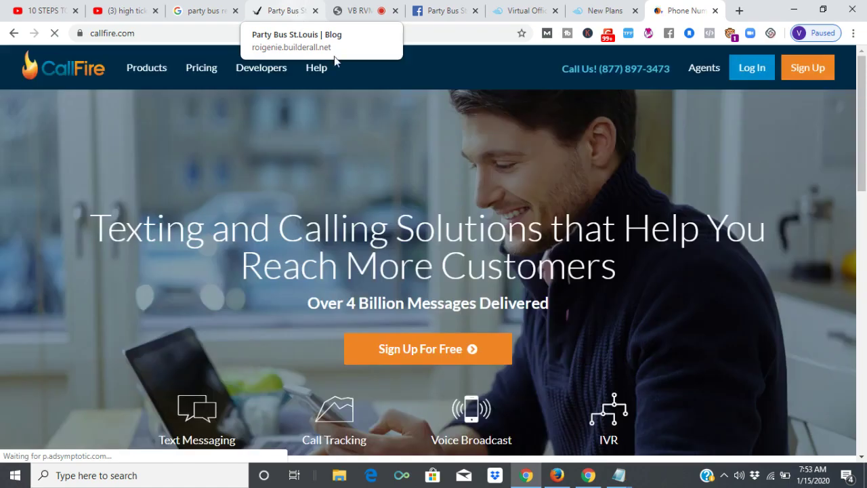
Glance at the party bus map results and landing page, then open CallFire's login page
{"action": "left_click", "coordinate": [225, 7]}
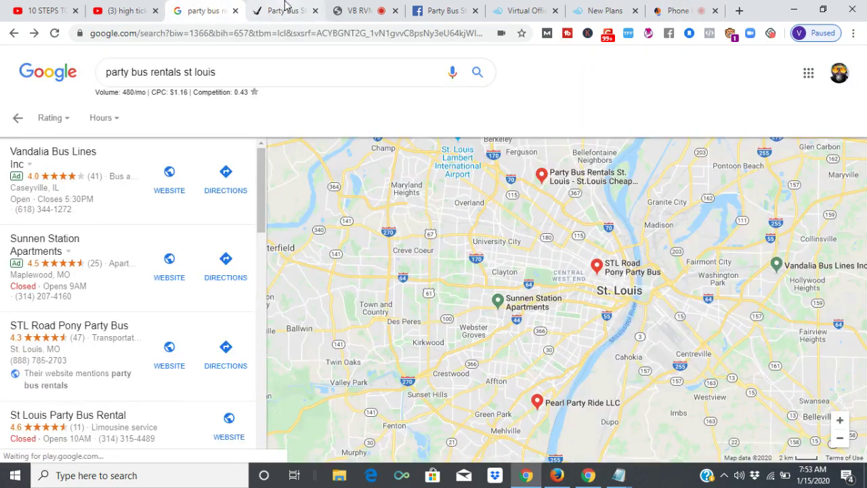
{"action": "left_click", "coordinate": [284, 8]}
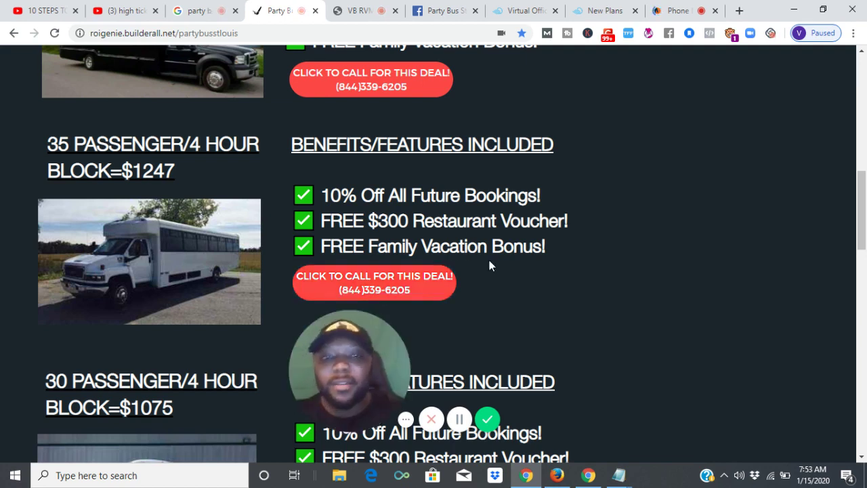
{"action": "left_click", "coordinate": [674, 8]}
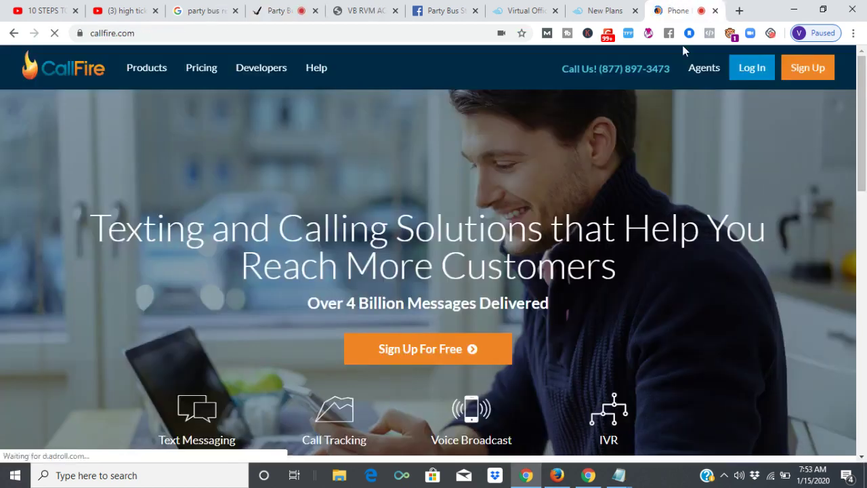
{"action": "left_click", "coordinate": [752, 68]}
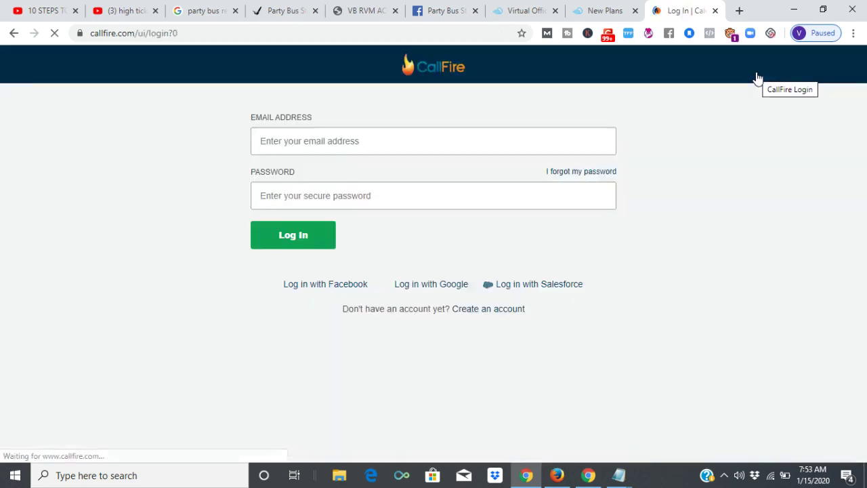
Fill a saved email address, paste the account password, then clear the password field
{"action": "left_click", "coordinate": [407, 143]}
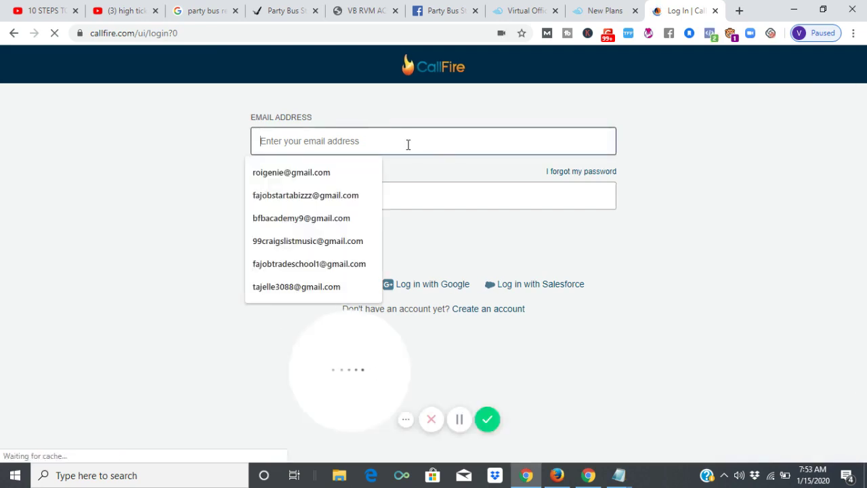
{"action": "left_click", "coordinate": [318, 219]}
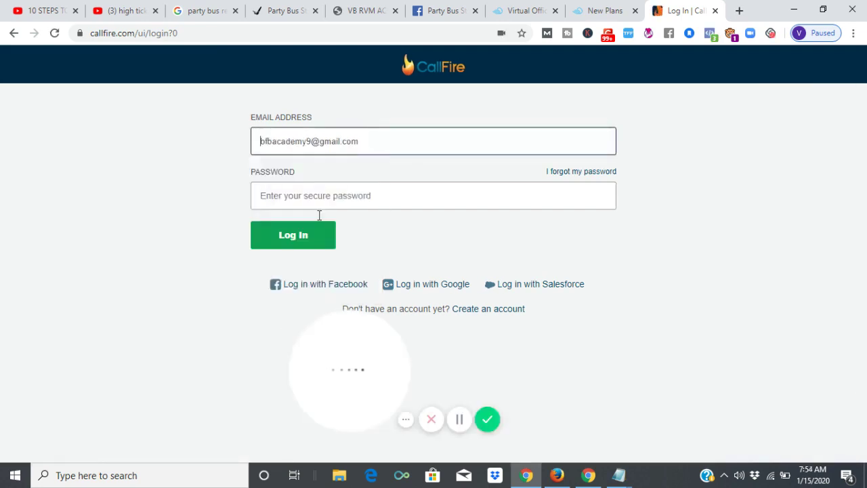
{"action": "left_click", "coordinate": [335, 196]}
{"action": "key", "text": "ctrl+v"}
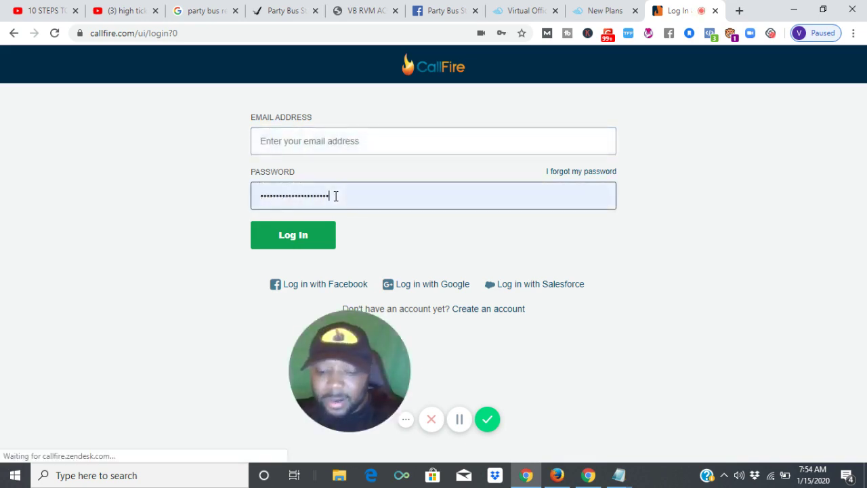
{"action": "key", "text": "ctrl+a"}
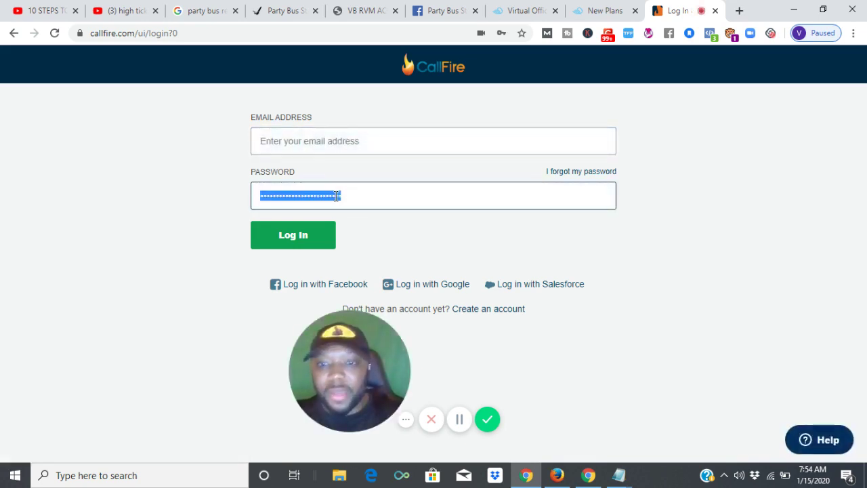
{"action": "key", "text": "BackSpace"}
Pick the saved email again, type the account password and log in to CallFire
{"action": "left_click", "coordinate": [359, 139]}
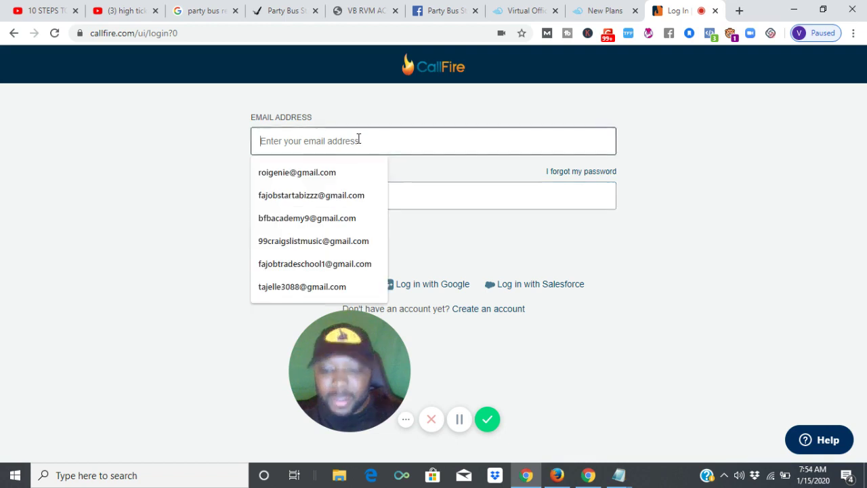
{"action": "left_click", "coordinate": [339, 172]}
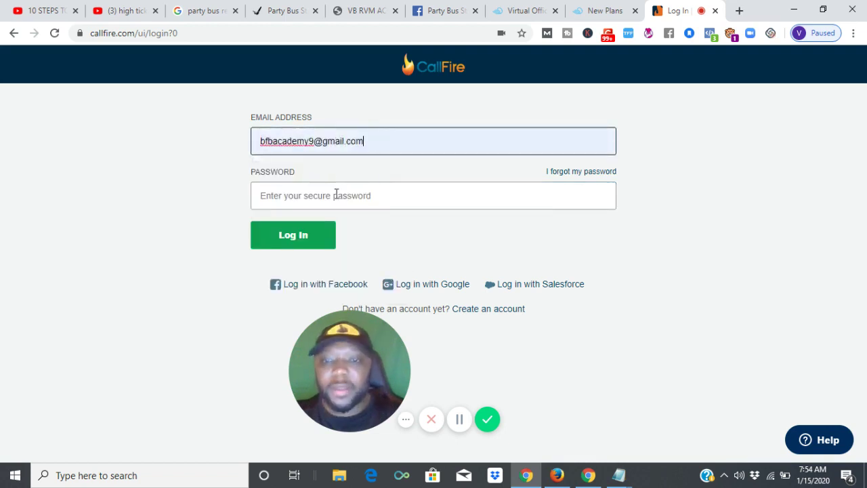
{"action": "left_click", "coordinate": [336, 194]}
{"action": "type", "text": "••••••"}
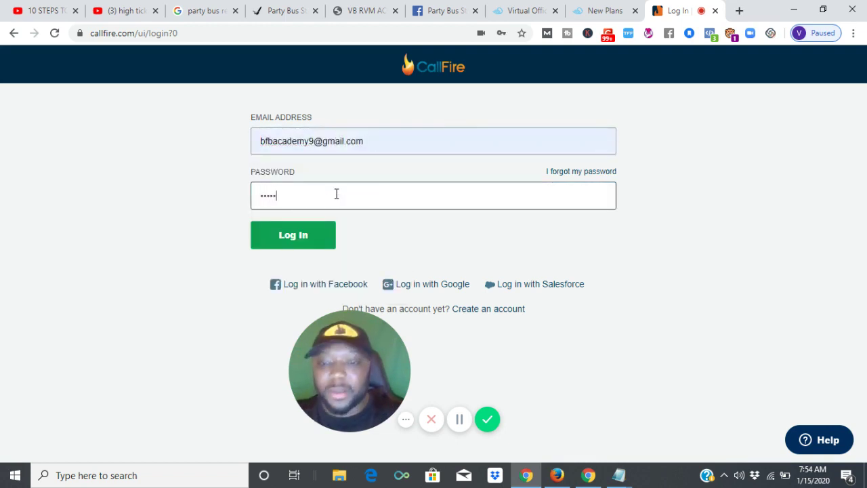
{"action": "type", "text": "•••••"}
{"action": "key", "text": "Return"}
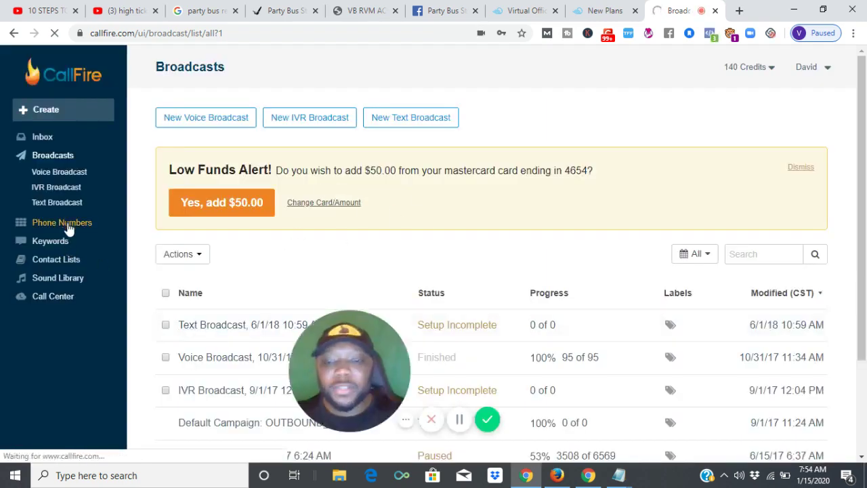
Check CallFire's Phone Numbers list, then switch to the party bus landing page tab
{"action": "left_click", "coordinate": [68, 231]}
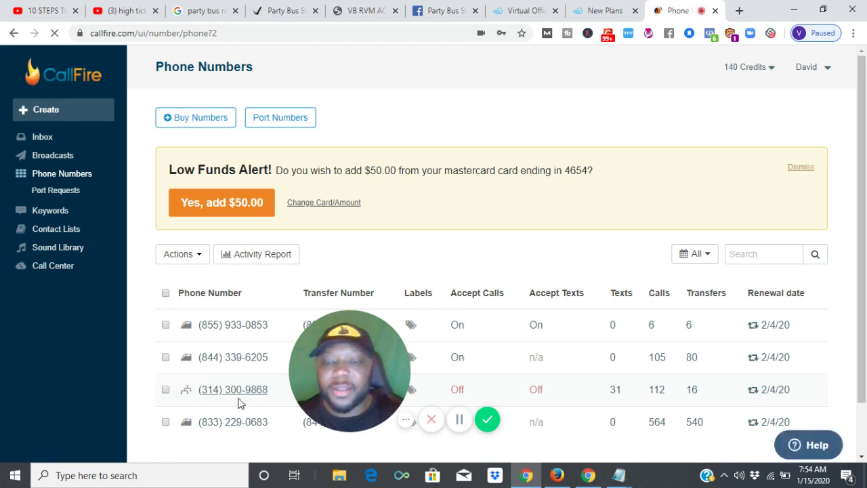
{"action": "left_click", "coordinate": [282, 5]}
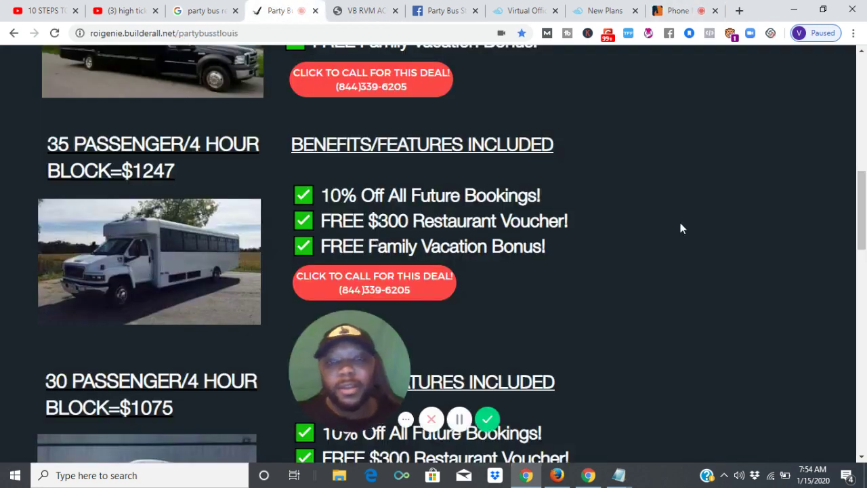
Return to the 'VB RVM' tab, where all campaign totals still read 0 at $0.00 cost
{"action": "left_click", "coordinate": [387, 5]}
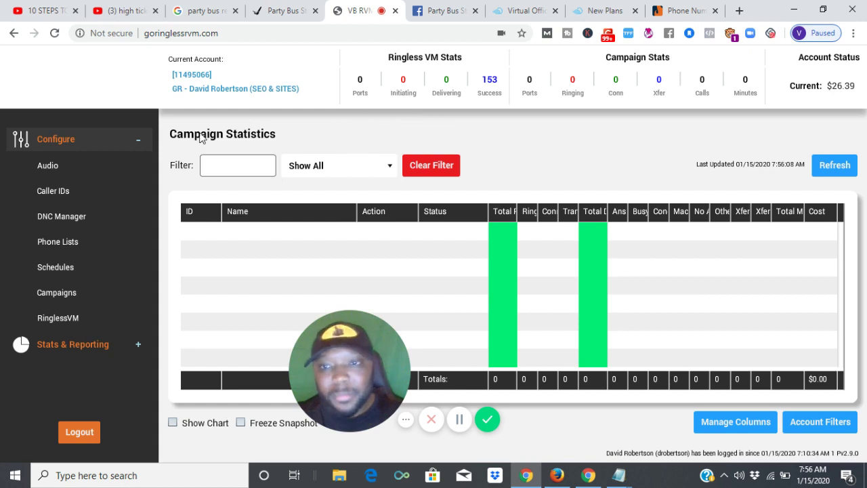
Dismiss CallFire's Low Funds Alert on Phone Numbers, then switch to the Party Bus StLouis Facebook tab
{"action": "left_click", "coordinate": [685, 10]}
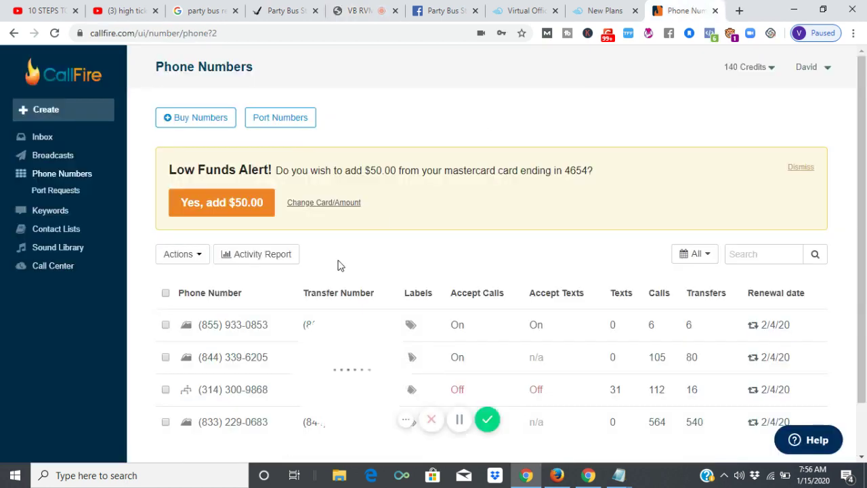
{"action": "left_click", "coordinate": [808, 169]}
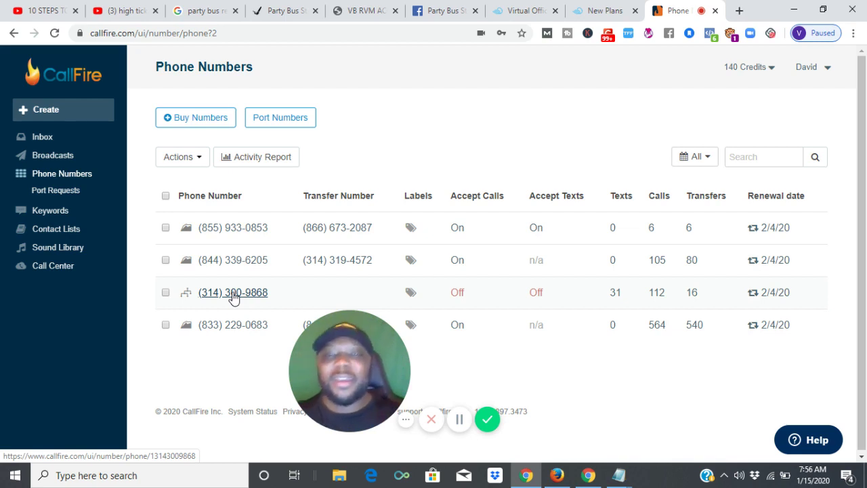
{"action": "left_click", "coordinate": [448, 10]}
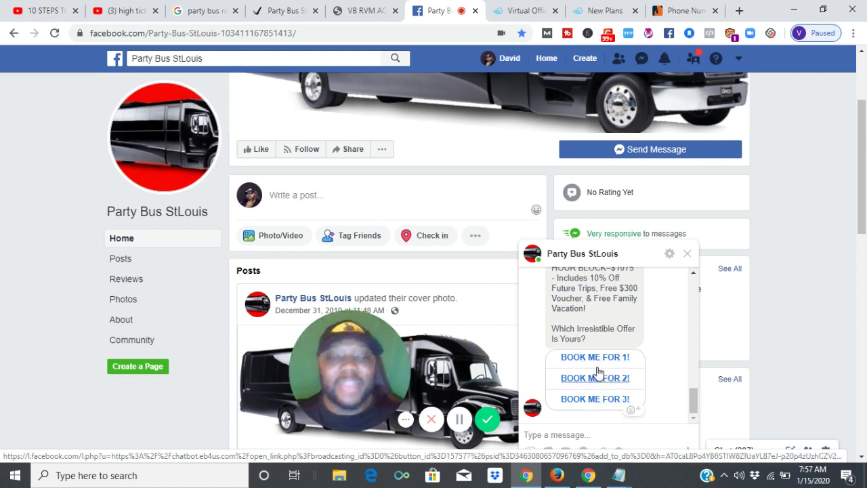
Switch from Facebook back to the CallFire Phone Numbers tab
{"action": "left_click", "coordinate": [666, 8]}
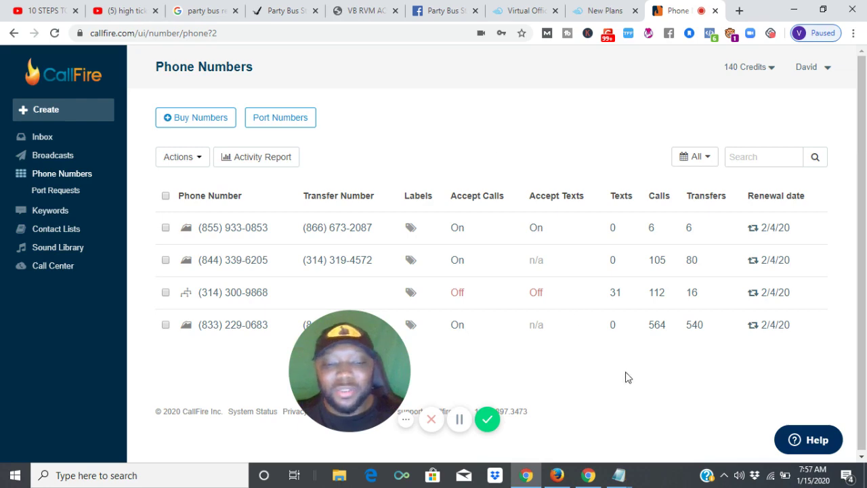
Bring the Notepad window with the 10001_zip code numbers phone list to the front
{"action": "mouse_move", "coordinate": [620, 471]}
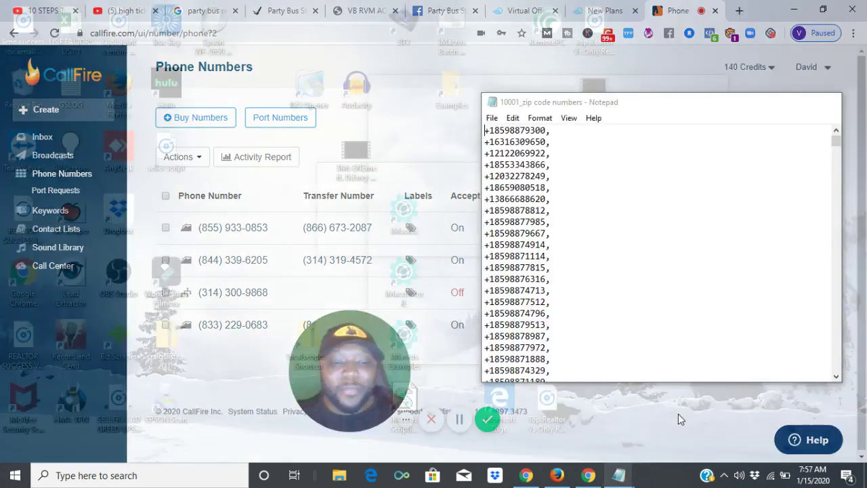
{"action": "left_click", "coordinate": [679, 413]}
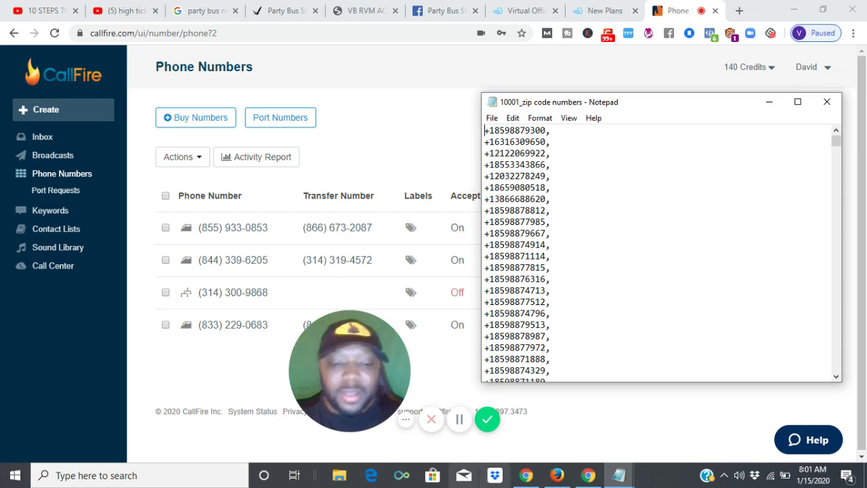
Switch to the Firefox window with Instagram's #orlando hashtag page and scroll down
{"action": "mouse_move", "coordinate": [557, 475]}
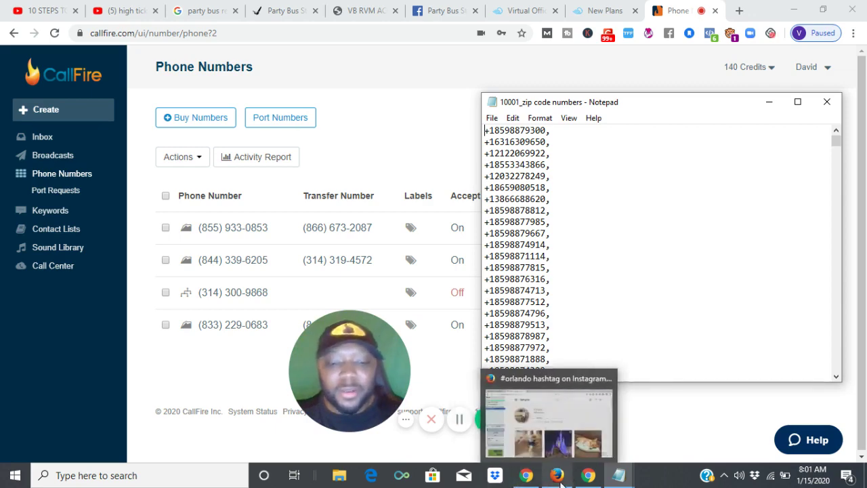
{"action": "left_click", "coordinate": [559, 444]}
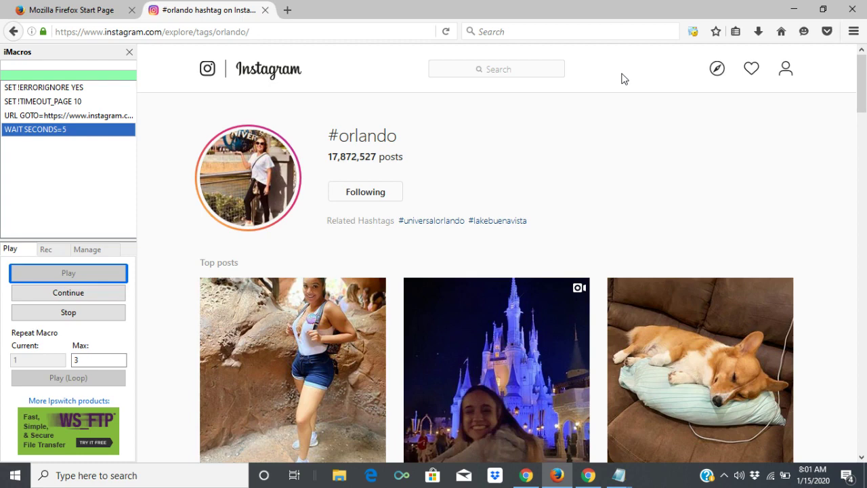
{"action": "left_click_drag", "start_coordinate": [859, 67], "coordinate": [863, 87]}
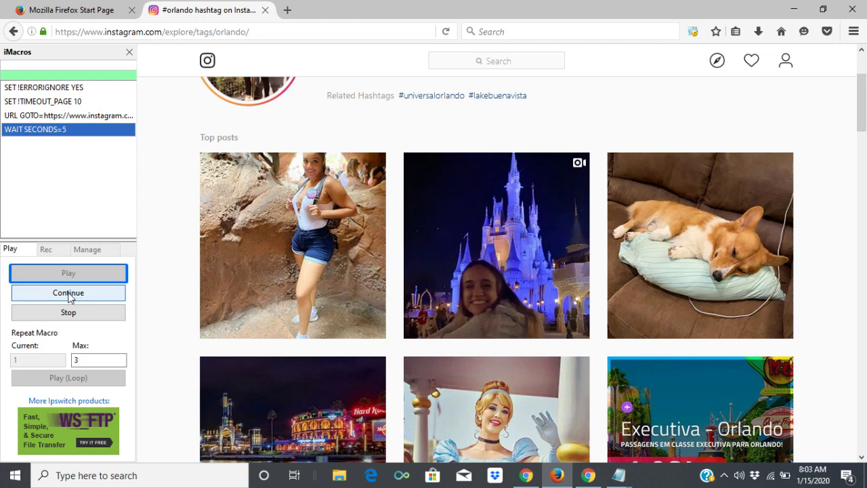
Resume the iMacros macro, dismiss Instagram's Action Blocked warning, and pause the macro again
{"action": "left_click", "coordinate": [68, 298]}
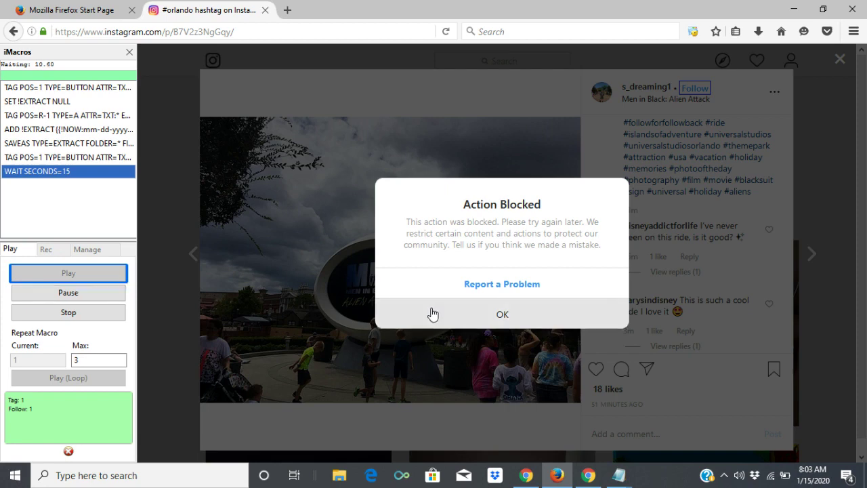
{"action": "left_click", "coordinate": [433, 314]}
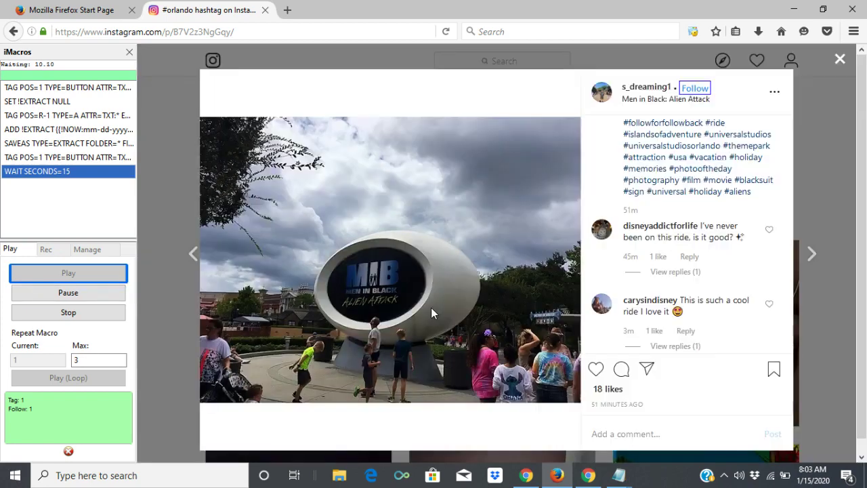
{"action": "left_click", "coordinate": [100, 294]}
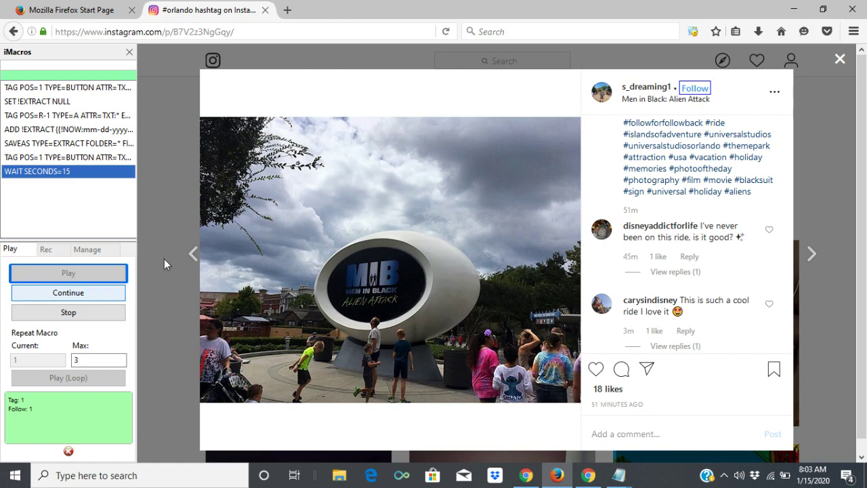
Close the #orlando post, log out through the profile settings, and open the Instagram login form
{"action": "left_click", "coordinate": [842, 60]}
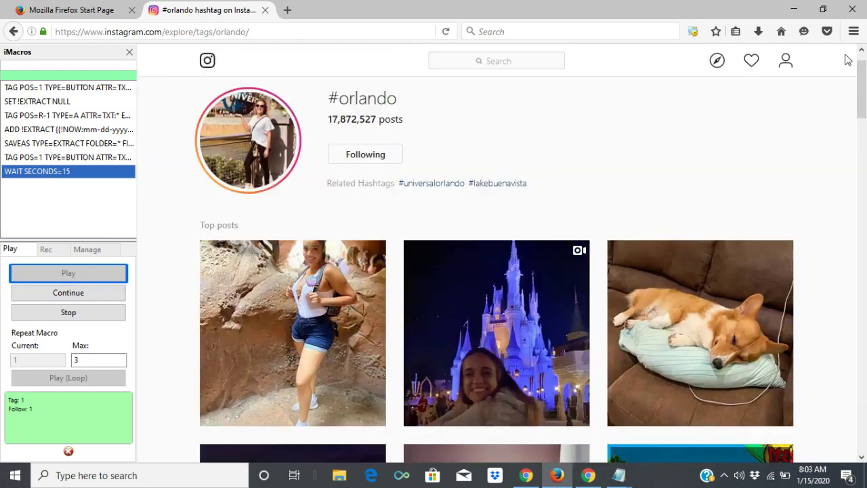
{"action": "left_click", "coordinate": [786, 66]}
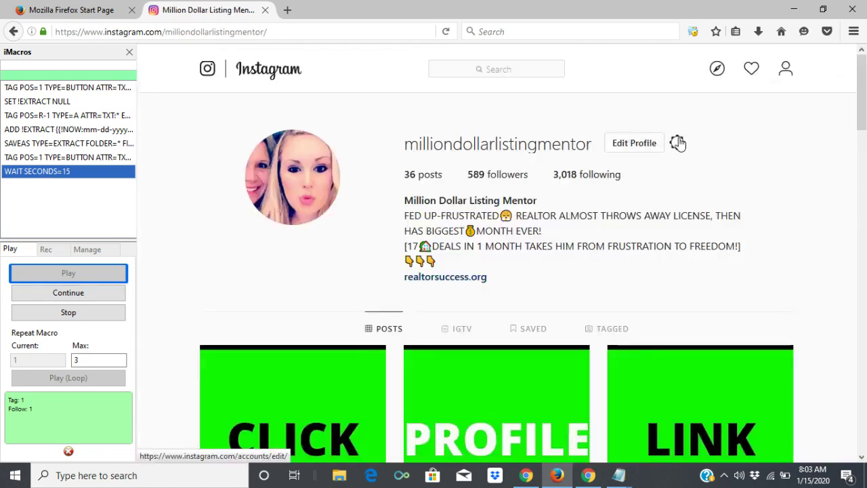
{"action": "left_click", "coordinate": [678, 142]}
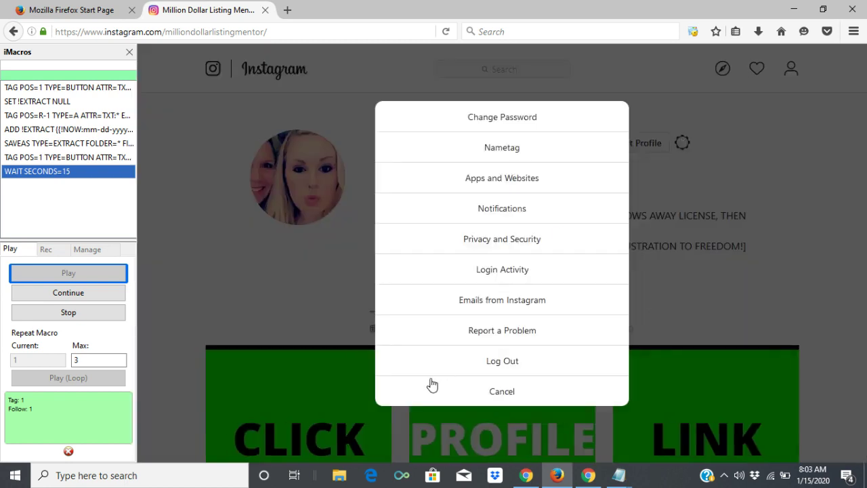
{"action": "left_click", "coordinate": [502, 364]}
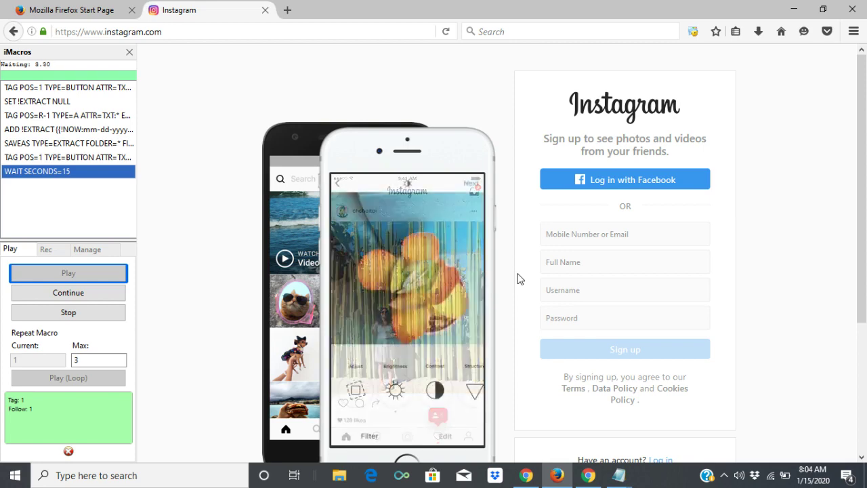
{"action": "left_click_drag", "start_coordinate": [862, 190], "coordinate": [862, 317]}
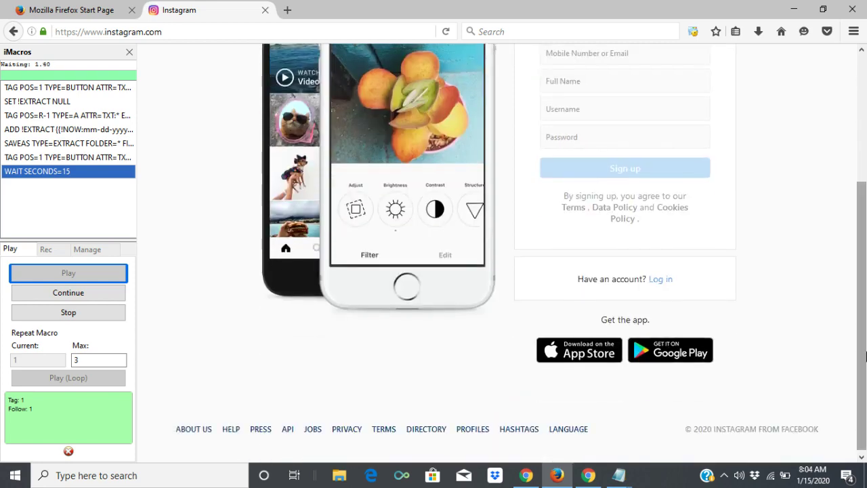
{"action": "left_click", "coordinate": [661, 279]}
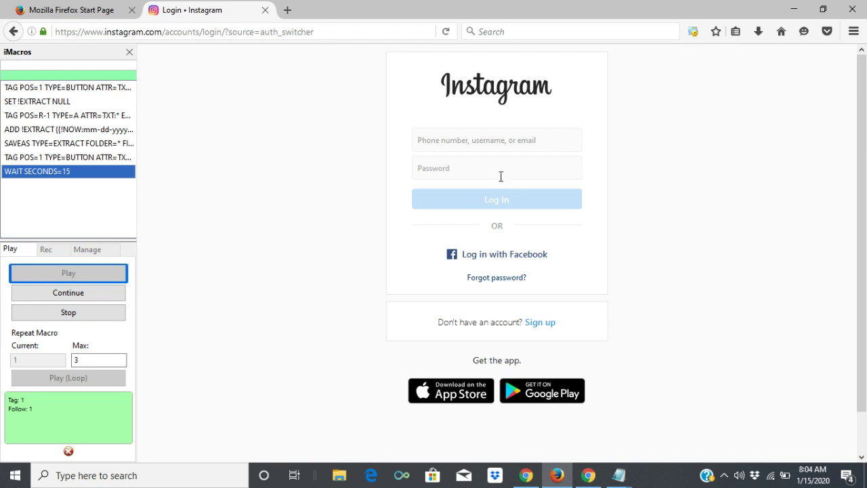
Sign in with the account's username and password, declining Firefox's offer to save the login
{"action": "left_click", "coordinate": [496, 140]}
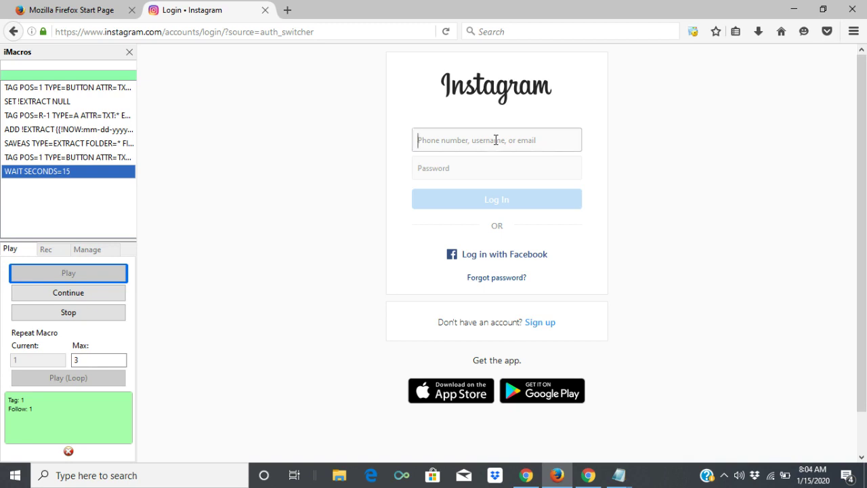
{"action": "type", "text": "milliond"}
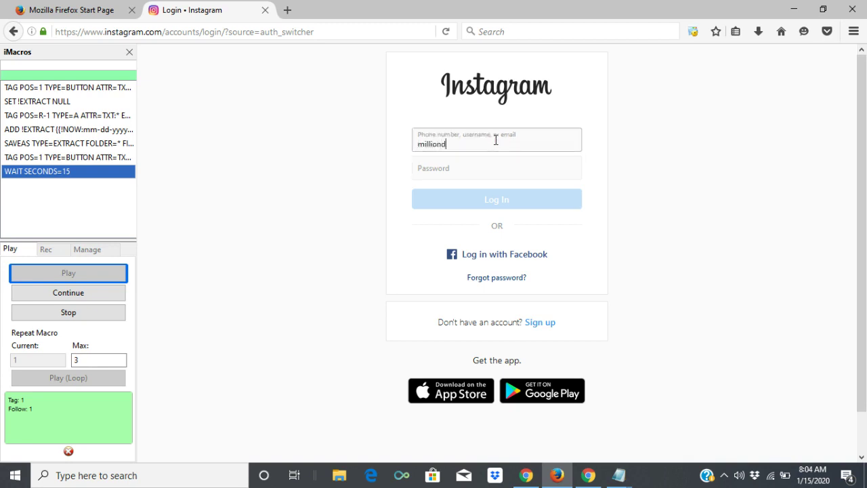
{"action": "key", "text": "BackSpace"}
{"action": "key", "text": "BackSpace"}
{"action": "key", "text": "BackSpace"}
{"action": "key", "text": "BackSpace"}
{"action": "key", "text": "BackSpace"}
{"action": "key", "text": "BackSpace"}
{"action": "key", "text": "BackSpace"}
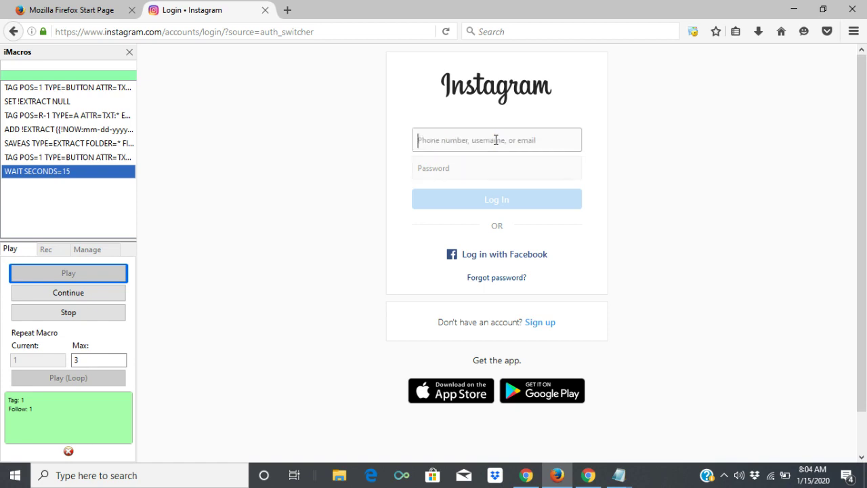
{"action": "type", "text": "master"}
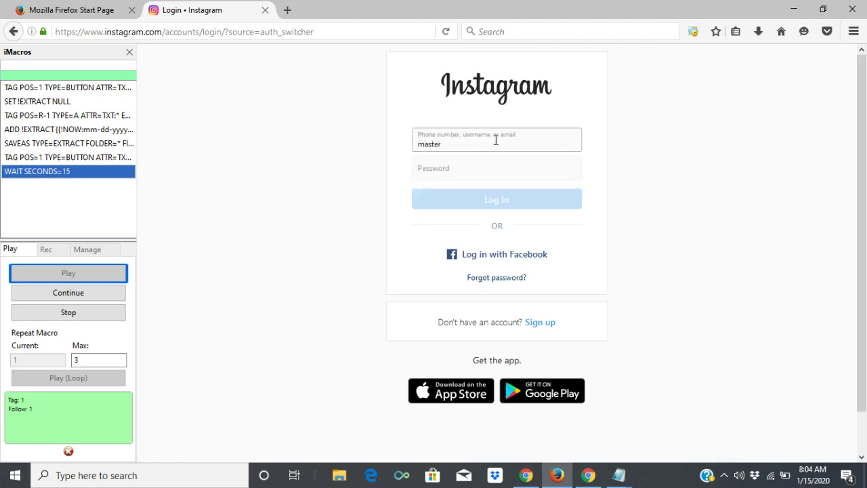
{"action": "type", "text": "_travelhacker"}
{"action": "left_click", "coordinate": [478, 168]}
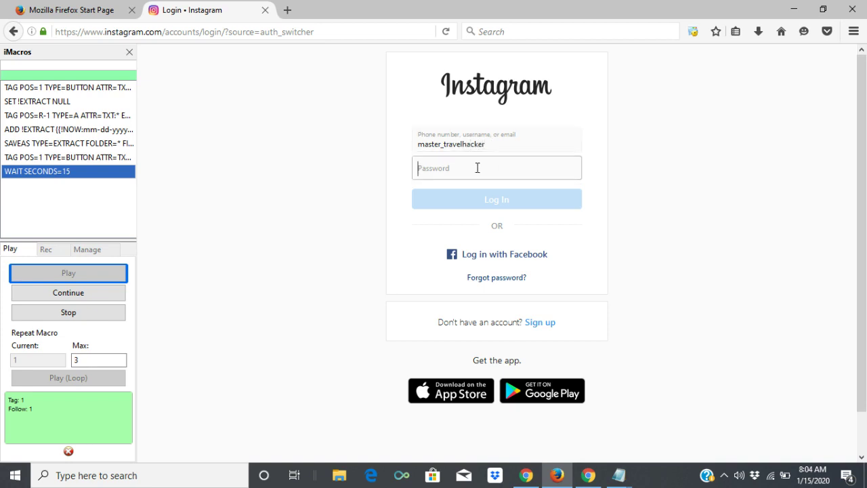
{"action": "type", "text": "•••••••••••"}
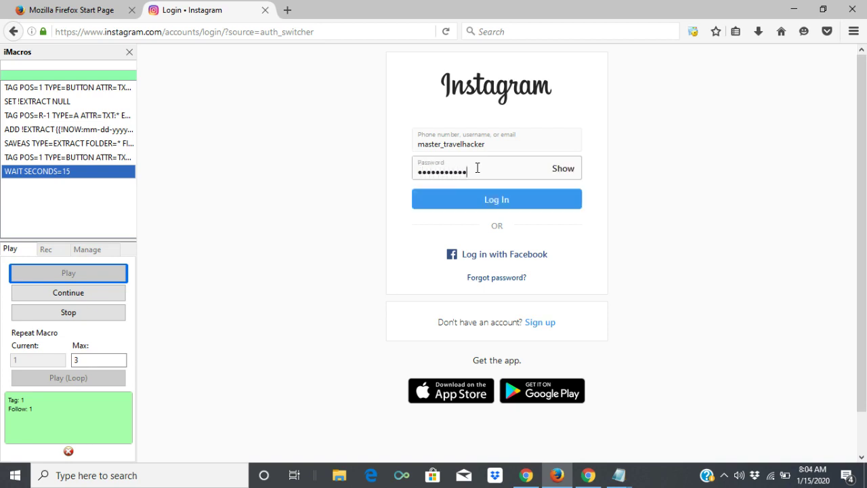
{"action": "key", "text": "Return"}
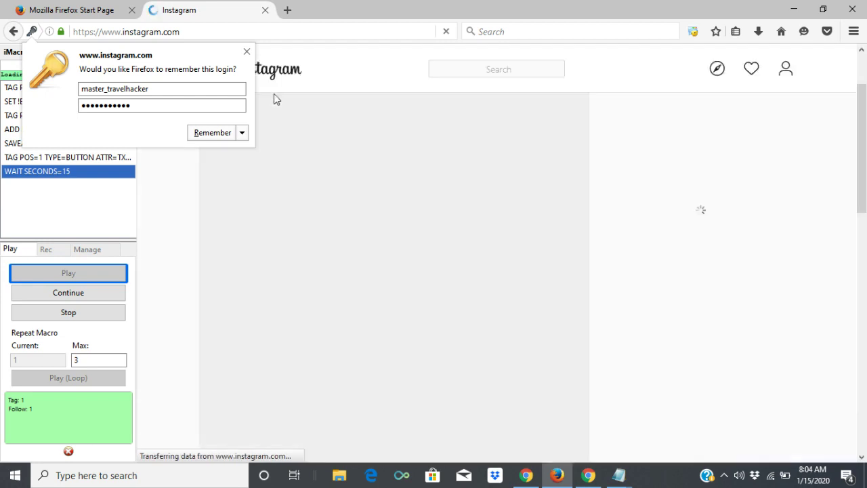
{"action": "left_click", "coordinate": [247, 52]}
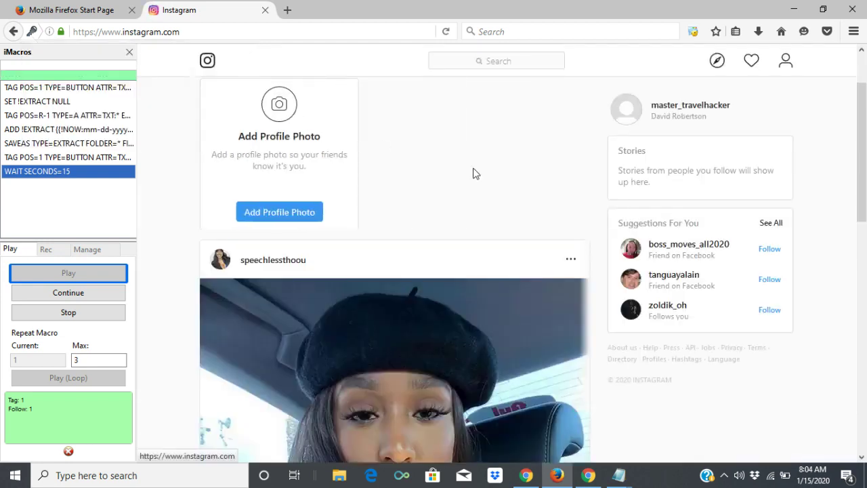
{"action": "scroll", "coordinate": [865, 102], "scroll_direction": "up", "scroll_amount": 2}
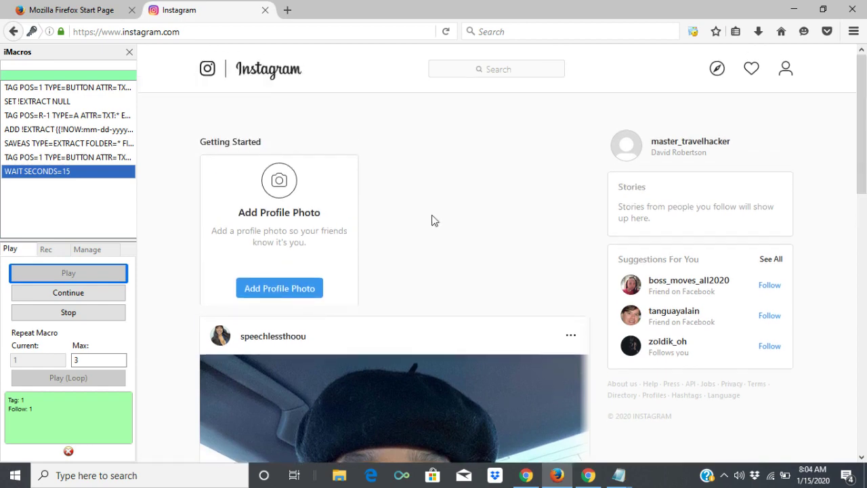
Stop the running macro and change instagram-hashtag.js's tag from orlando to st.louis
{"action": "left_click", "coordinate": [111, 321]}
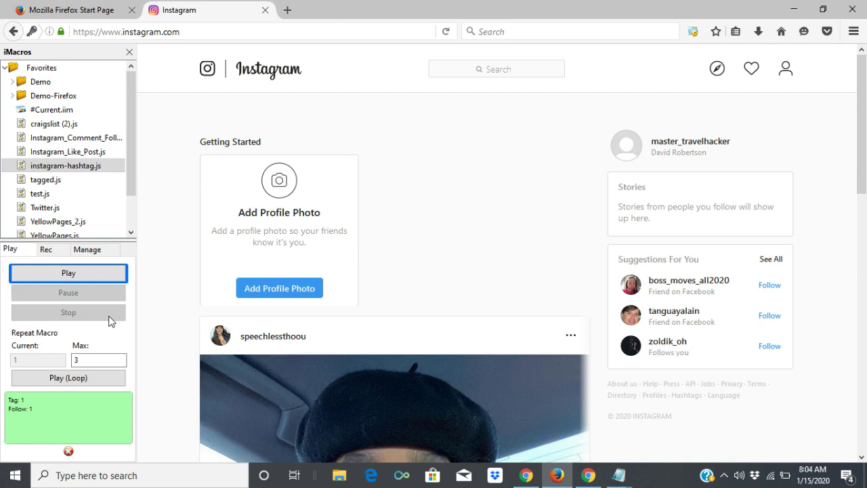
{"action": "right_click", "coordinate": [71, 170]}
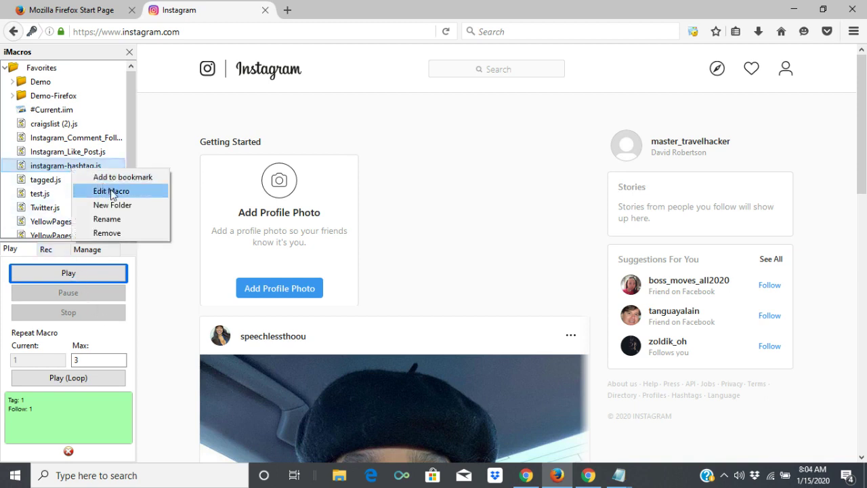
{"action": "left_click", "coordinate": [111, 192]}
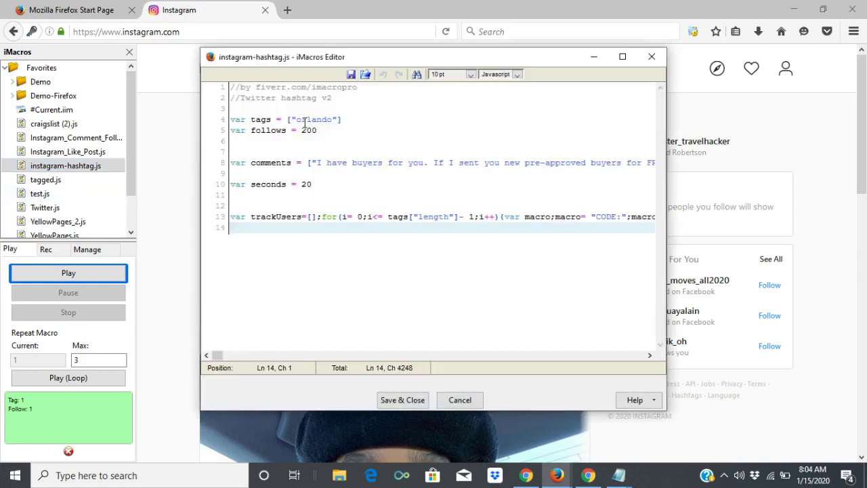
{"action": "left_click", "coordinate": [332, 118]}
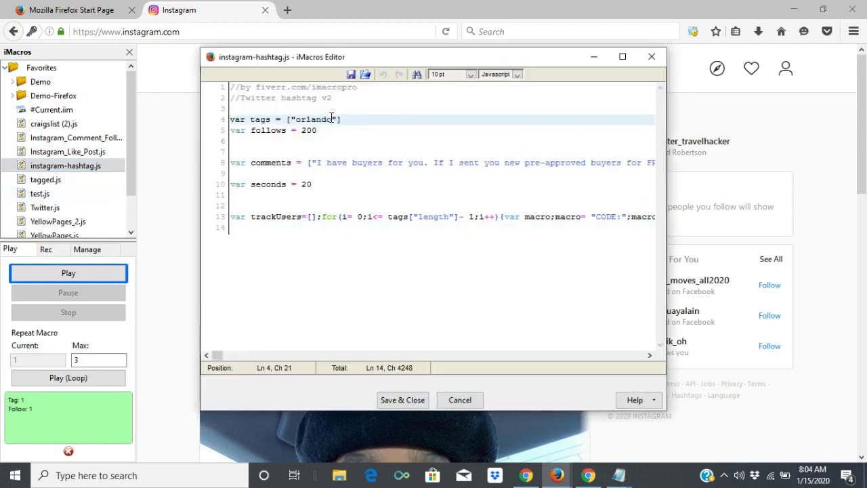
{"action": "key", "text": "BackSpace"}
{"action": "key", "text": "BackSpace"}
{"action": "key", "text": "BackSpace"}
{"action": "key", "text": "BackSpace"}
{"action": "key", "text": "BackSpace"}
{"action": "key", "text": "BackSpace"}
{"action": "key", "text": "BackSpace"}
{"action": "type", "text": "st.louis"}
{"action": "left_click", "coordinate": [401, 402]}
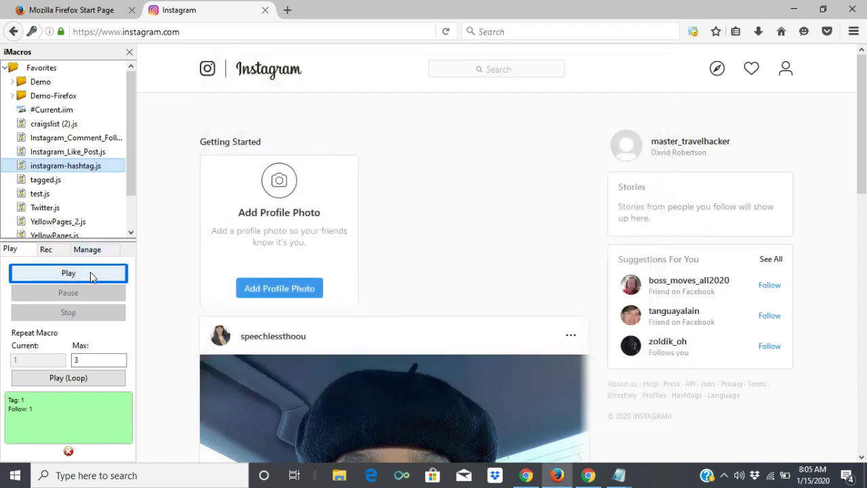
Run the macro, then after its page-not-found error correct the tag to stlouis and save
{"action": "left_click", "coordinate": [79, 269]}
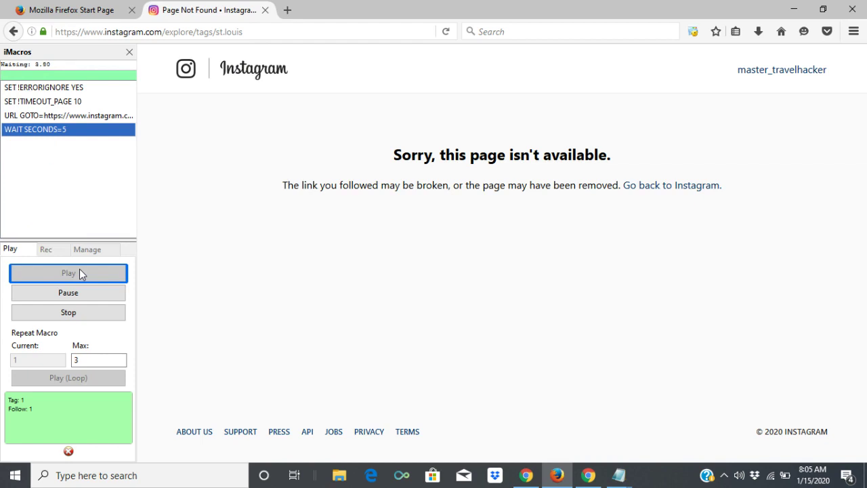
{"action": "left_click", "coordinate": [85, 297]}
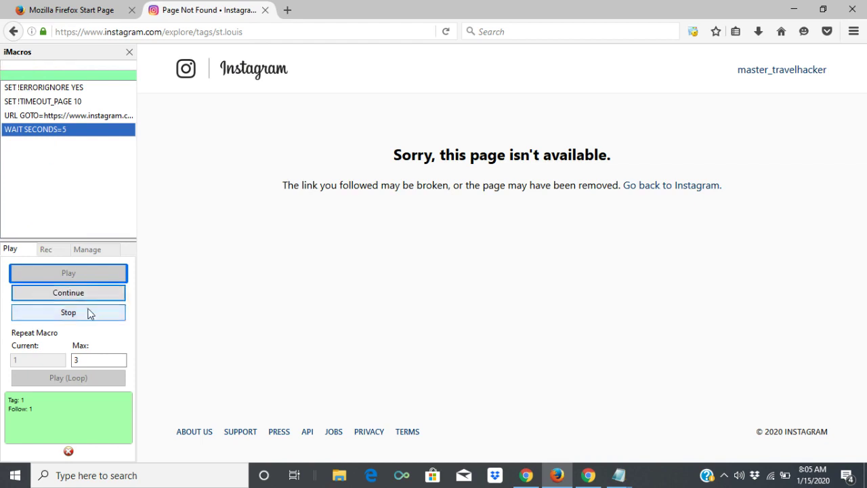
{"action": "left_click", "coordinate": [90, 313]}
{"action": "left_click", "coordinate": [78, 172]}
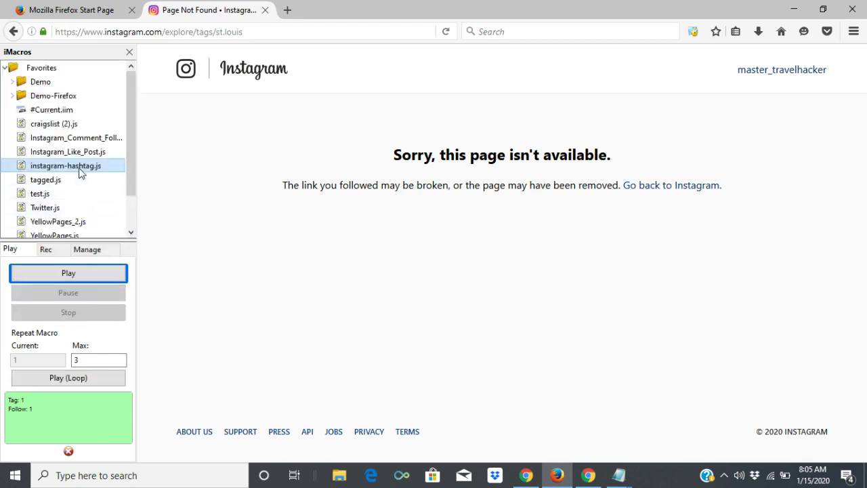
{"action": "right_click", "coordinate": [80, 172]}
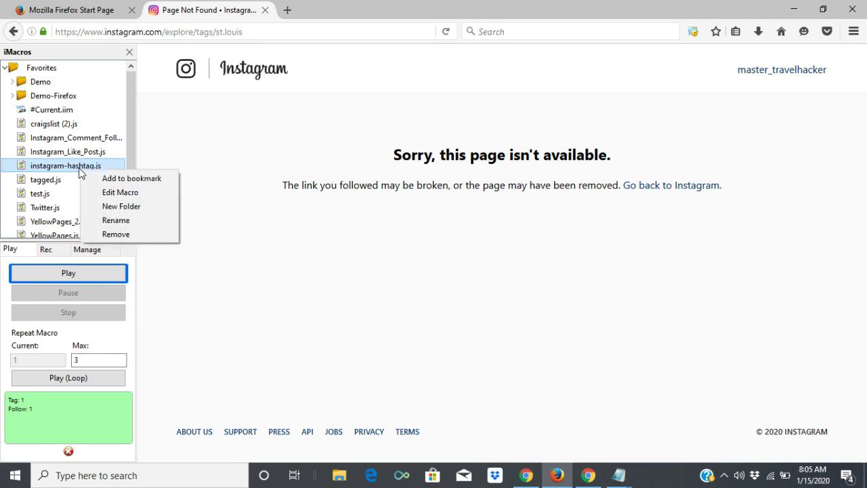
{"action": "left_click", "coordinate": [115, 193]}
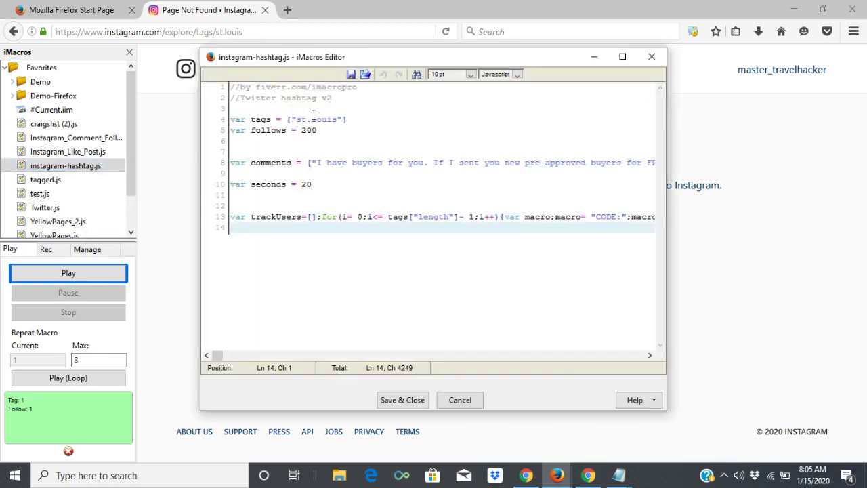
{"action": "left_click", "coordinate": [314, 118]}
{"action": "key", "text": "BackSpace"}
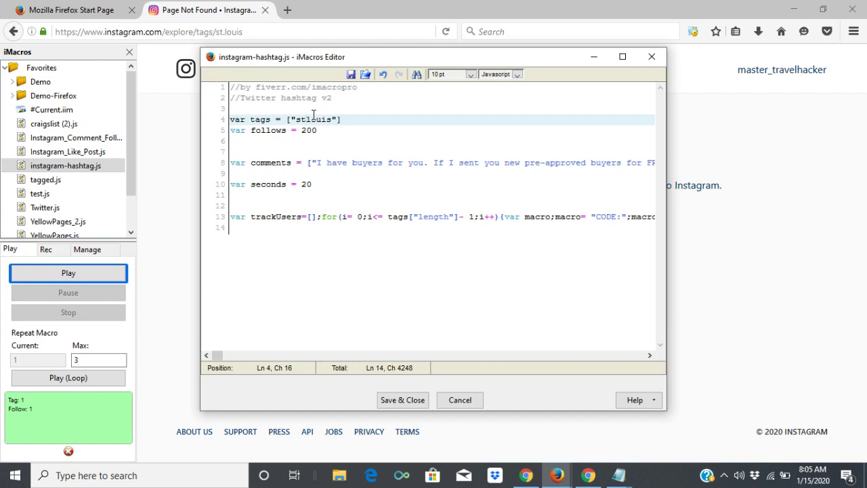
{"action": "left_click", "coordinate": [408, 400]}
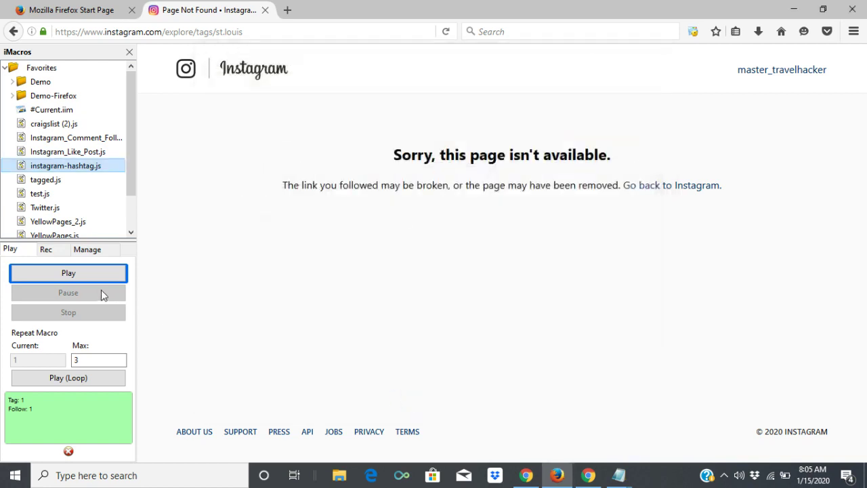
Rerun the macro until #stlouis is followed, then stop it
{"action": "left_click", "coordinate": [84, 275]}
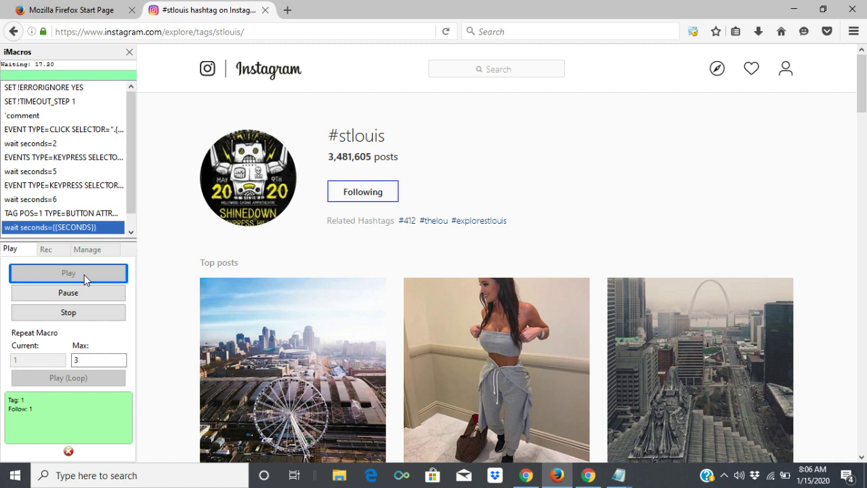
{"action": "left_click", "coordinate": [69, 312]}
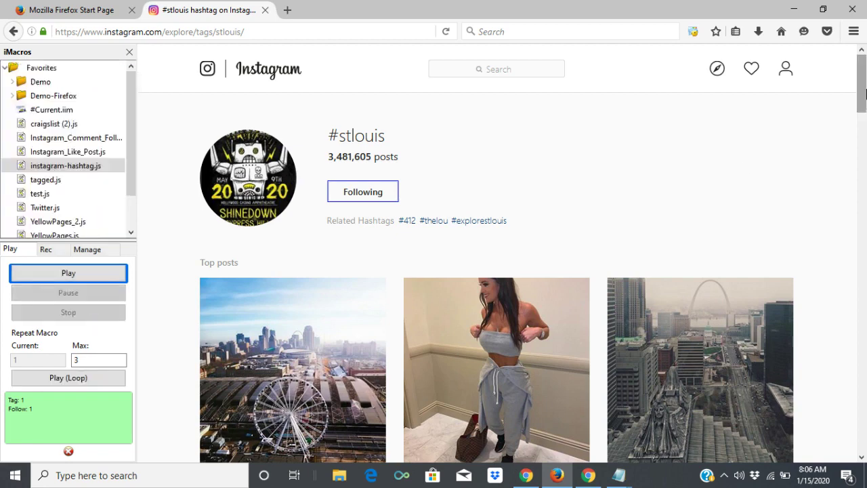
{"action": "scroll", "coordinate": [865, 93], "scroll_direction": "down", "scroll_amount": 2}
{"action": "scroll", "coordinate": [866, 93], "scroll_direction": "up", "scroll_amount": 1}
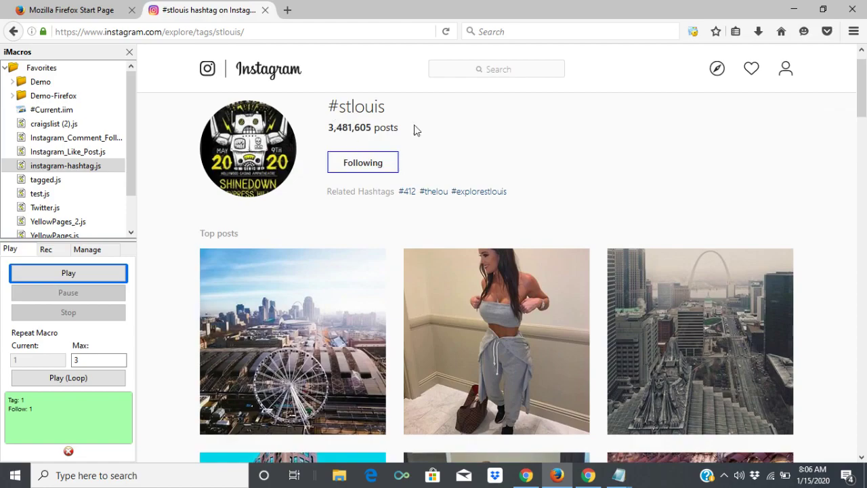
{"action": "left_click_drag", "start_coordinate": [864, 98], "coordinate": [865, 310]}
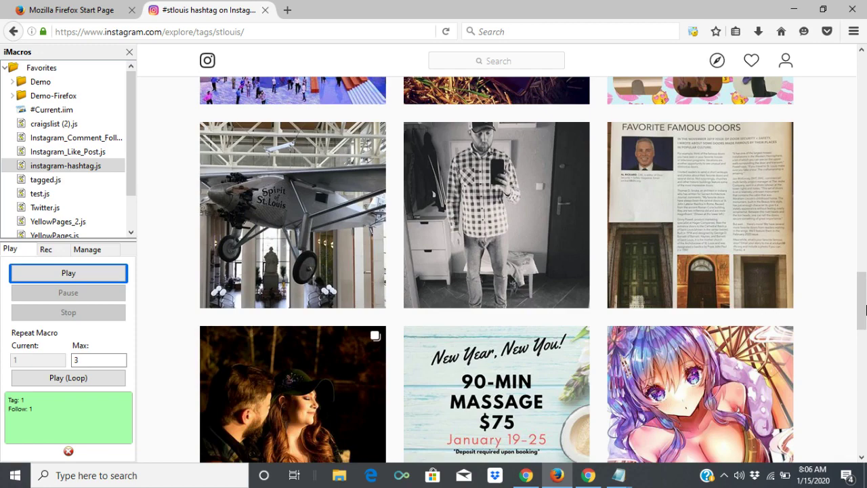
Close the Instagram tab, load tagged.com and go to the member Browse page
{"action": "left_click", "coordinate": [265, 10]}
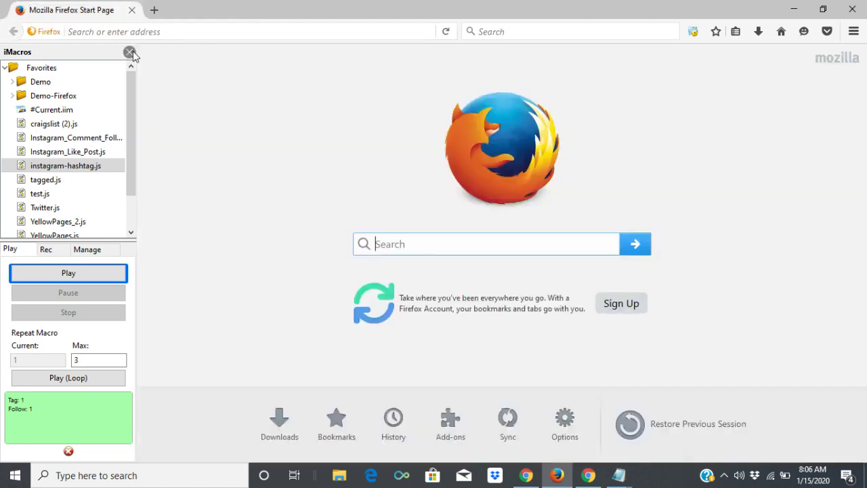
{"action": "left_click", "coordinate": [95, 170]}
{"action": "left_click", "coordinate": [242, 30]}
{"action": "type", "text": "tagged.com/"}
{"action": "key", "text": "Return"}
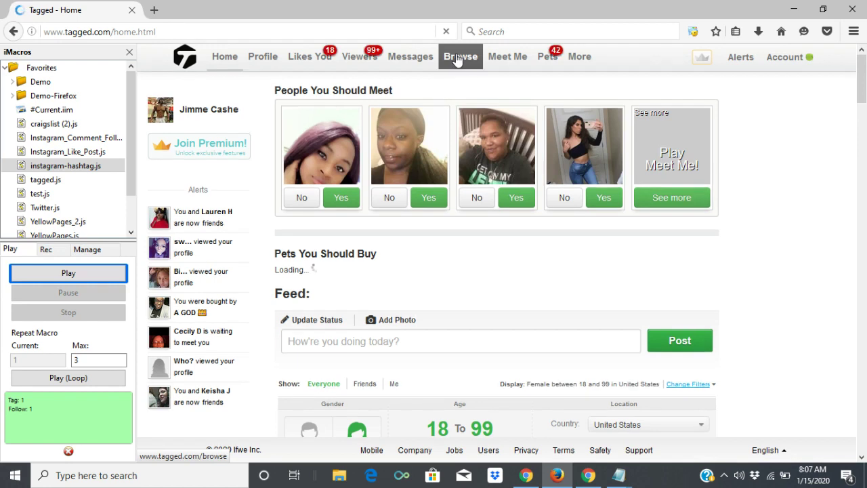
{"action": "left_click", "coordinate": [458, 57]}
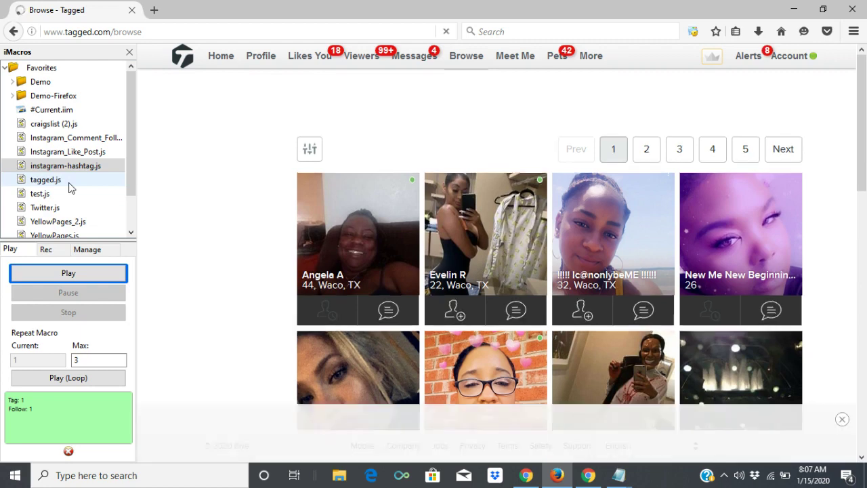
Run the tagged.js macro, stop it, close the Messages tab and hide the iMacros sidebar
{"action": "left_click", "coordinate": [69, 186]}
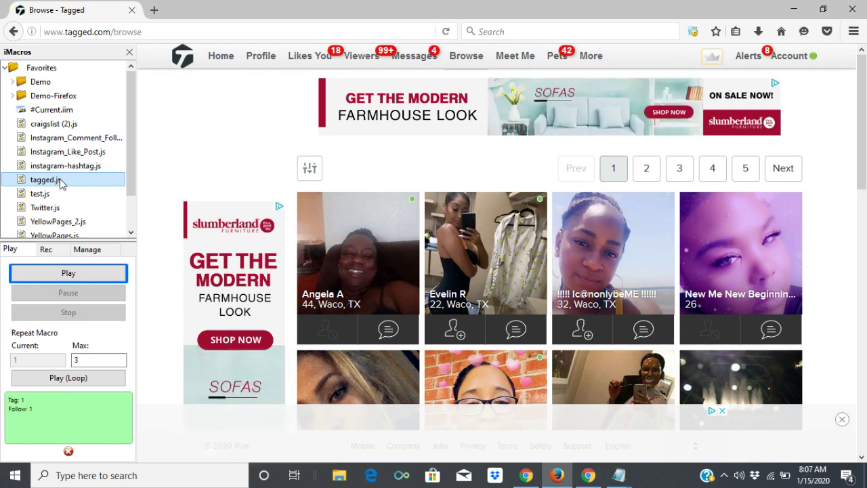
{"action": "left_click", "coordinate": [91, 281]}
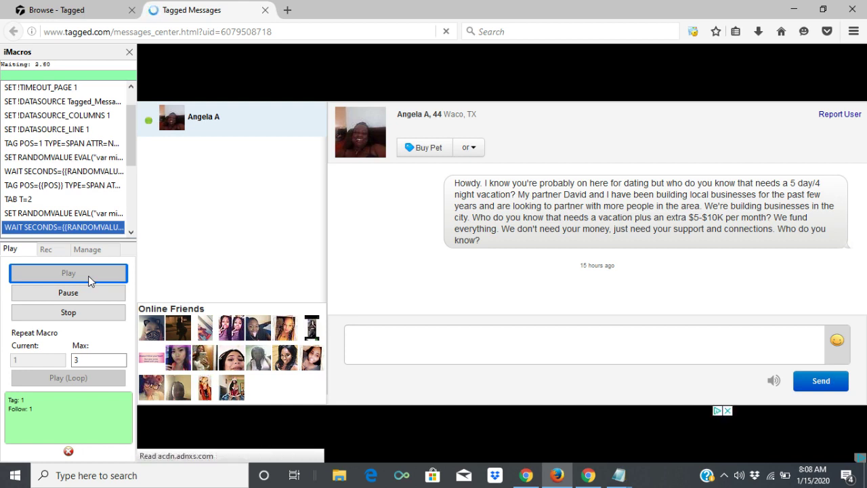
{"action": "left_click", "coordinate": [91, 313]}
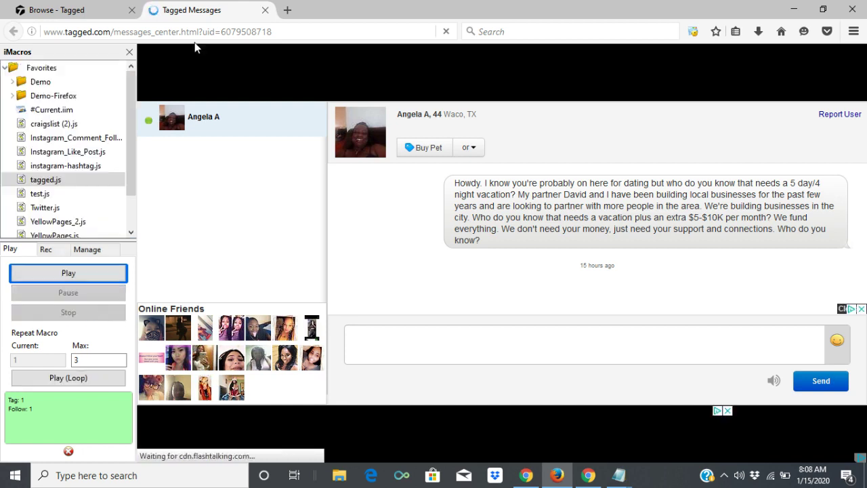
{"action": "left_click", "coordinate": [266, 11]}
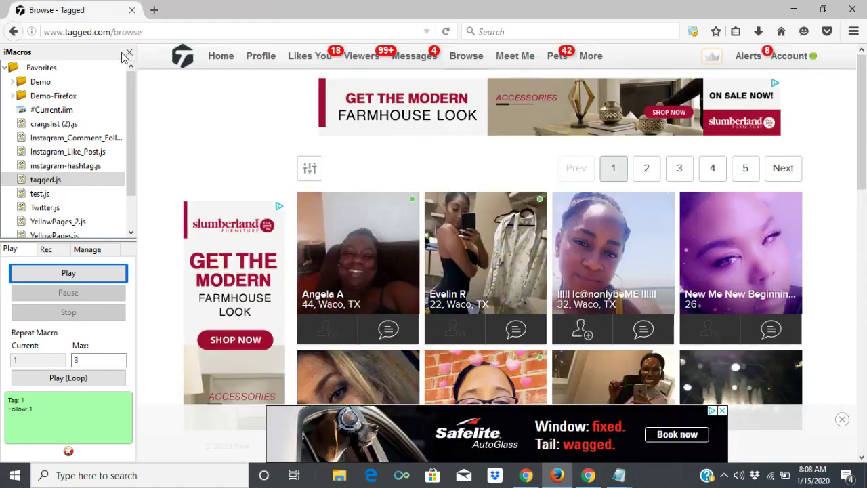
{"action": "left_click", "coordinate": [130, 53]}
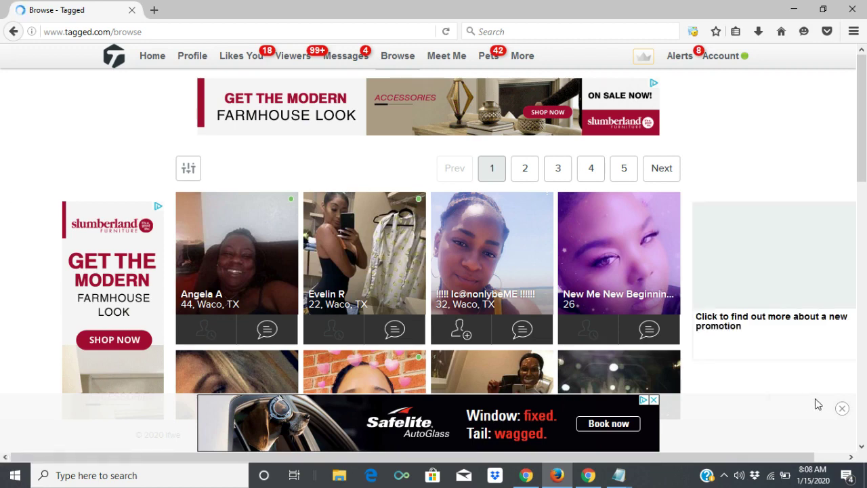
Dismiss the Safelite ad and review the filters and profiles for females 18–50 near Waco, TX
{"action": "left_click", "coordinate": [841, 410]}
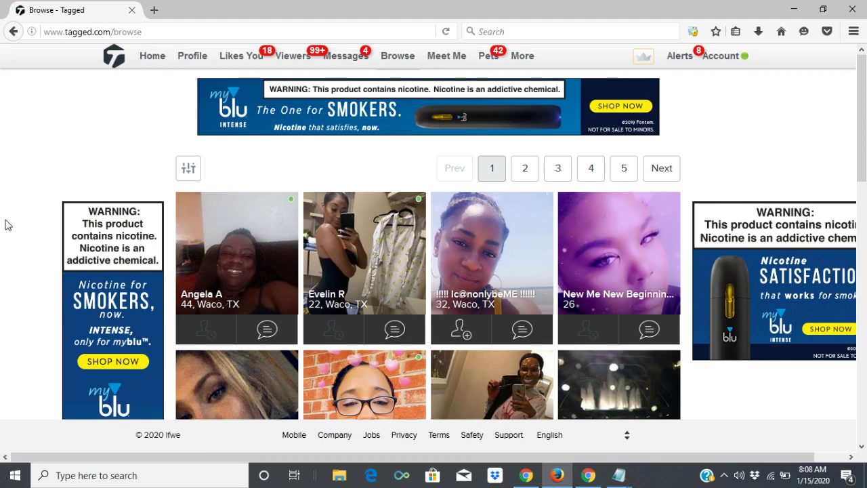
{"action": "left_click", "coordinate": [189, 179]}
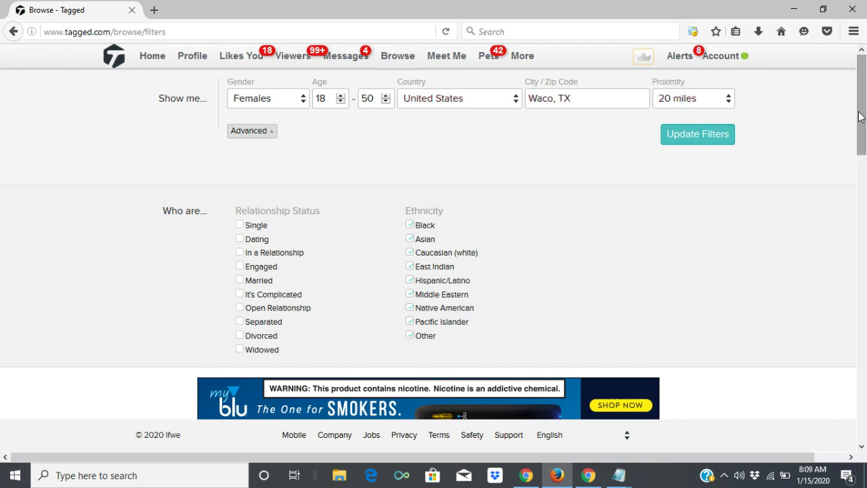
{"action": "scroll", "coordinate": [862, 108], "scroll_direction": "down", "scroll_amount": 2}
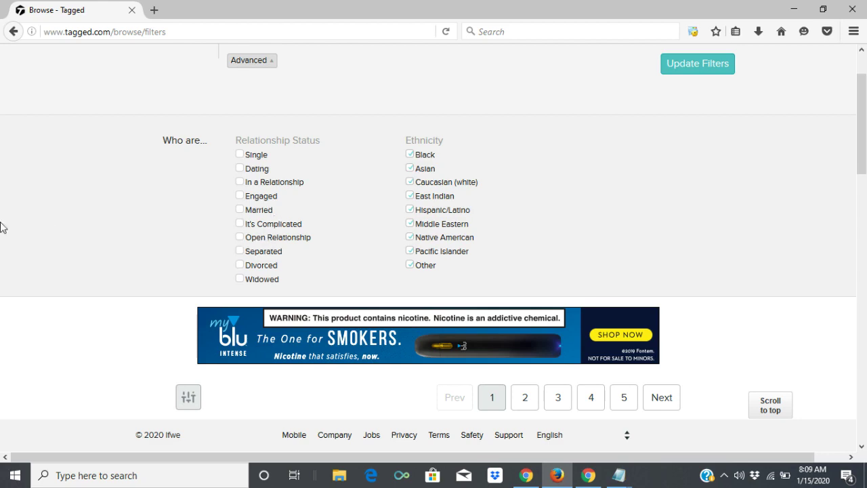
{"action": "left_click_drag", "start_coordinate": [862, 172], "coordinate": [865, 134]}
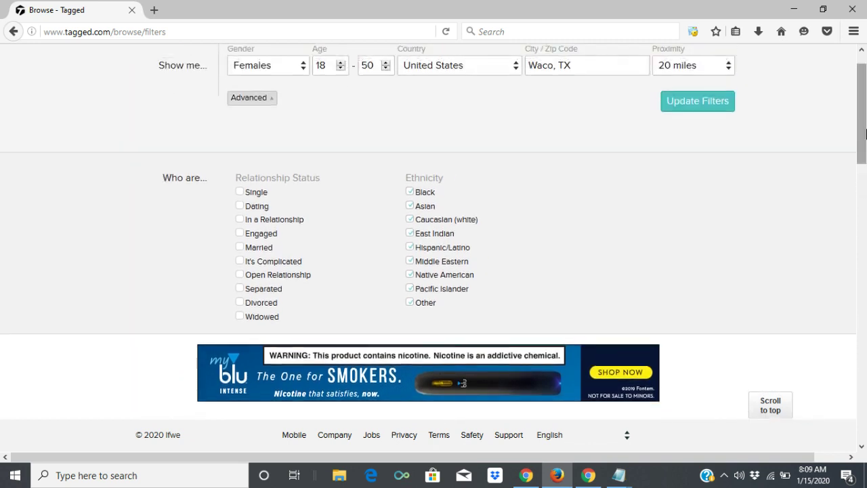
{"action": "left_click_drag", "start_coordinate": [866, 134], "coordinate": [865, 190]}
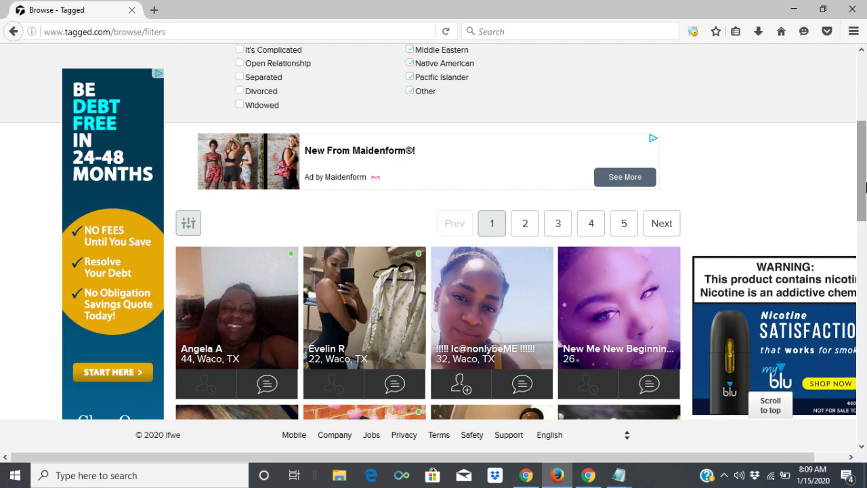
{"action": "left_click_drag", "start_coordinate": [866, 188], "coordinate": [866, 328]}
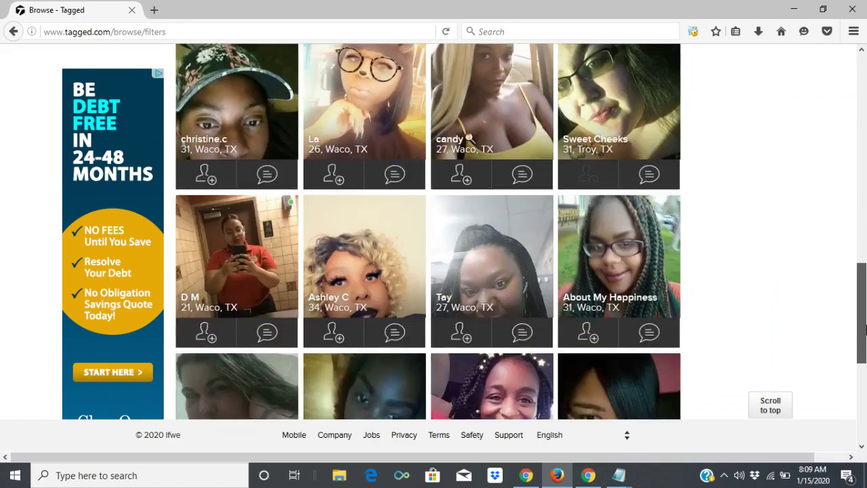
{"action": "left_click_drag", "start_coordinate": [866, 261], "coordinate": [866, 102]}
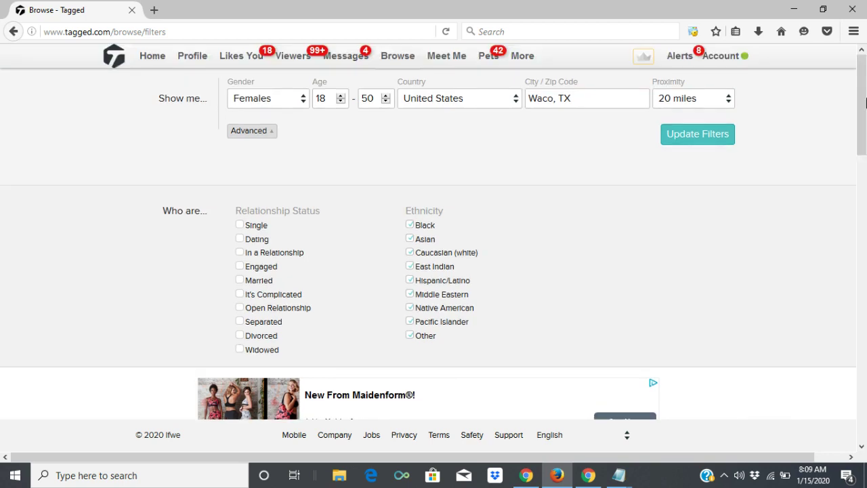
{"action": "left_click_drag", "start_coordinate": [866, 101], "coordinate": [865, 417]}
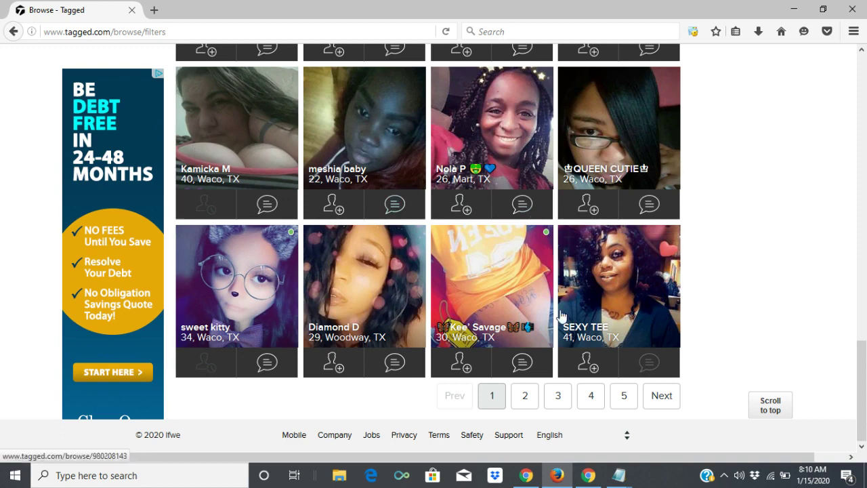
Check the CallFire Phone Numbers list, then switch to the Party Bus StLouis Facebook page
{"action": "left_click", "coordinate": [535, 477]}
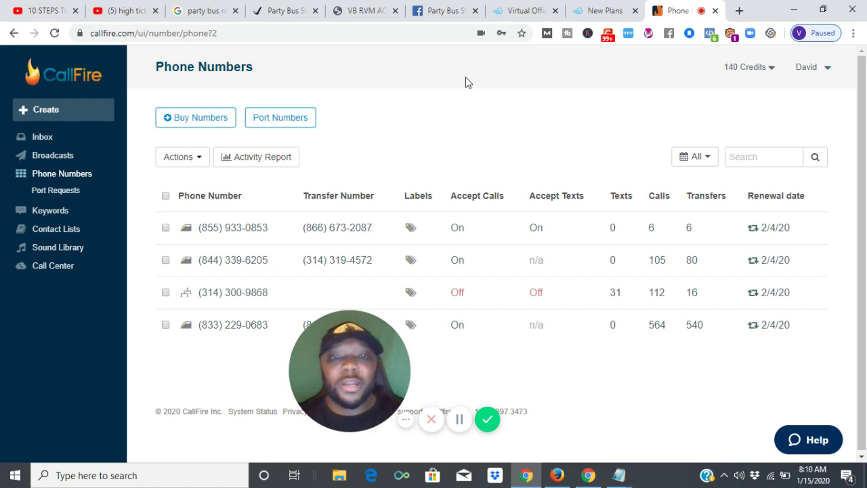
{"action": "left_click", "coordinate": [456, 10]}
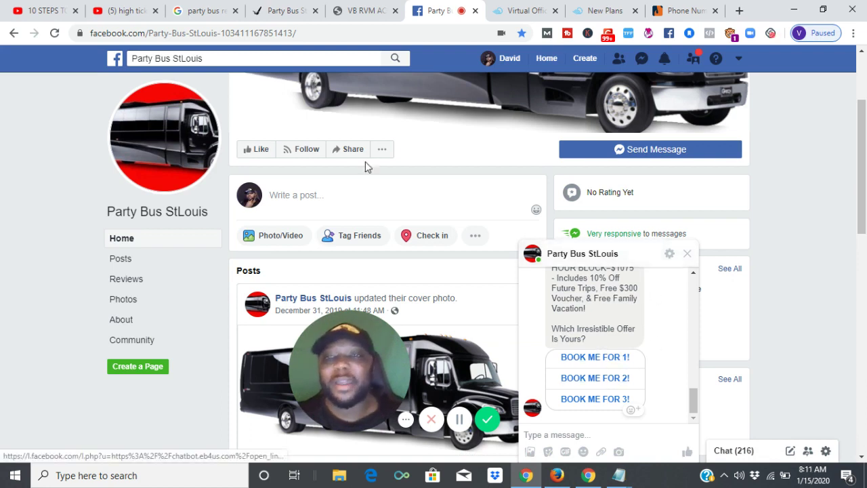
{"action": "left_click", "coordinate": [257, 8]}
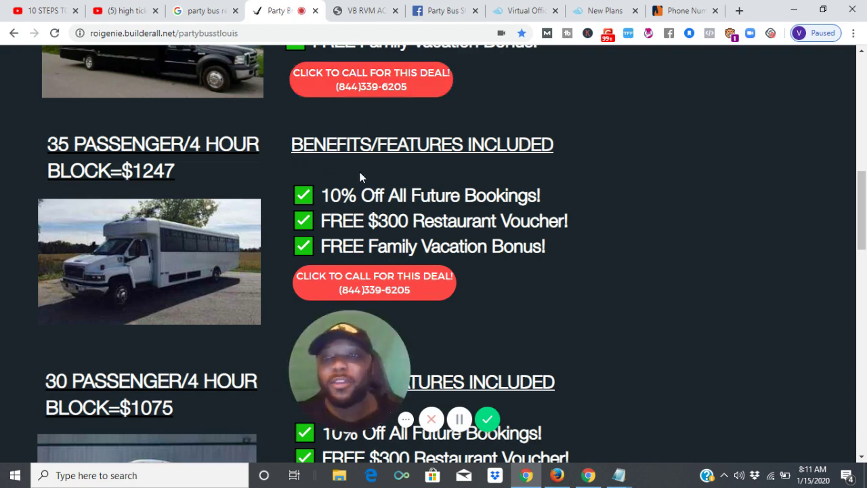
{"action": "left_click", "coordinate": [195, 12]}
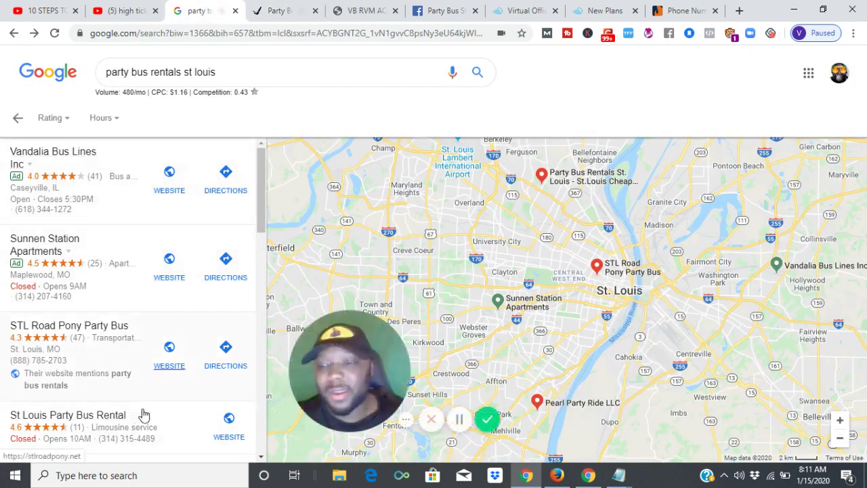
{"action": "scroll", "coordinate": [263, 192], "scroll_direction": "down", "scroll_amount": 3}
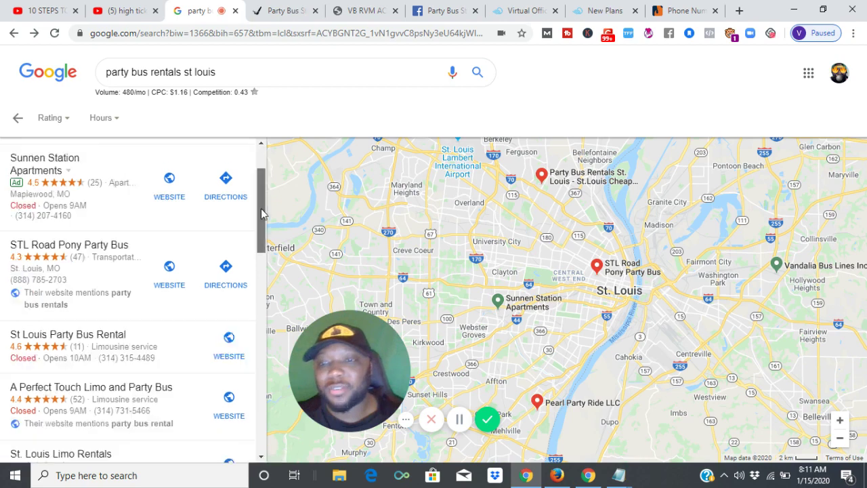
{"action": "scroll", "coordinate": [263, 192], "scroll_direction": "up", "scroll_amount": 3}
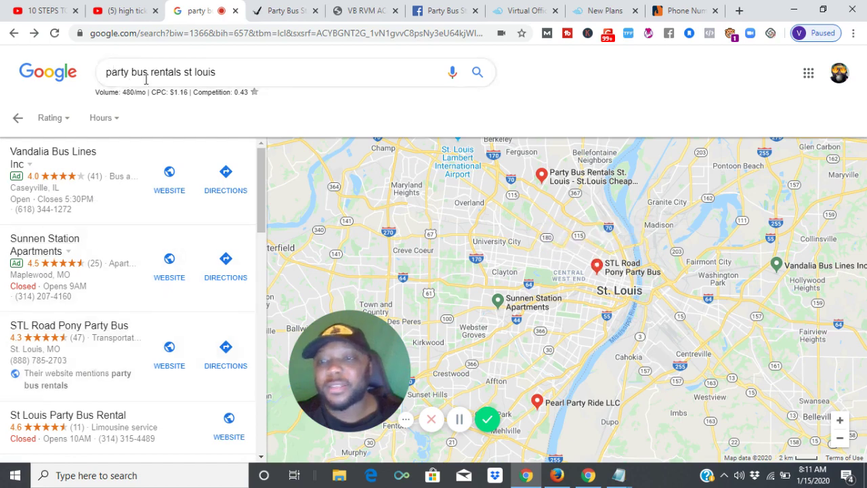
{"action": "left_click", "coordinate": [433, 8]}
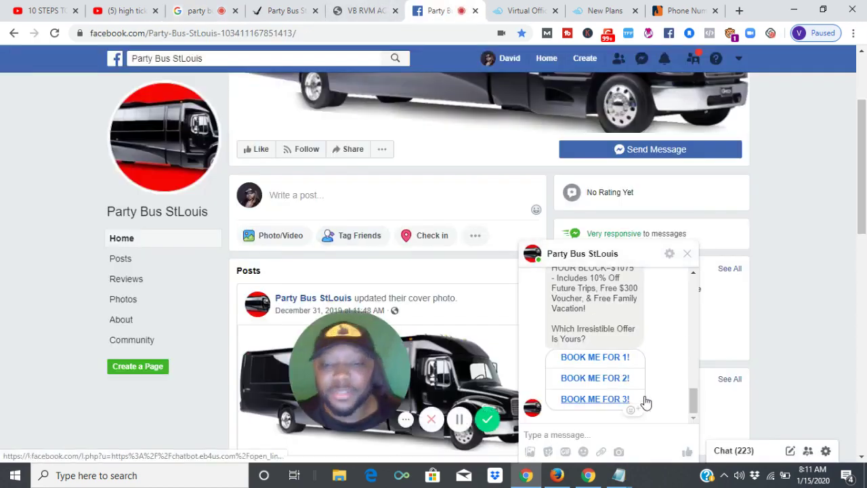